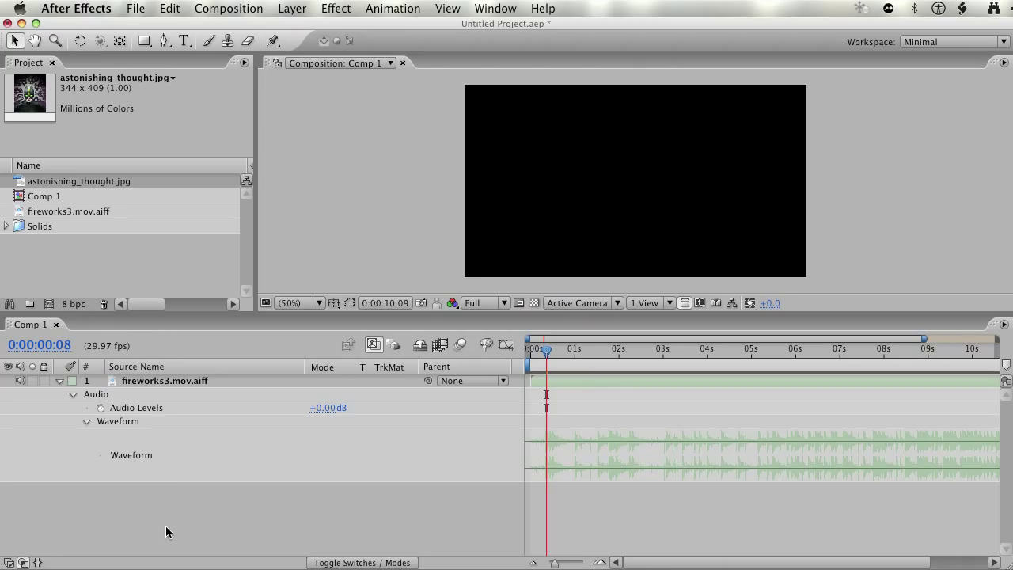
Convert the fireworks3.mov.aiff layer's audio to keyframes with the Keyframe Assistant
click(179, 513)
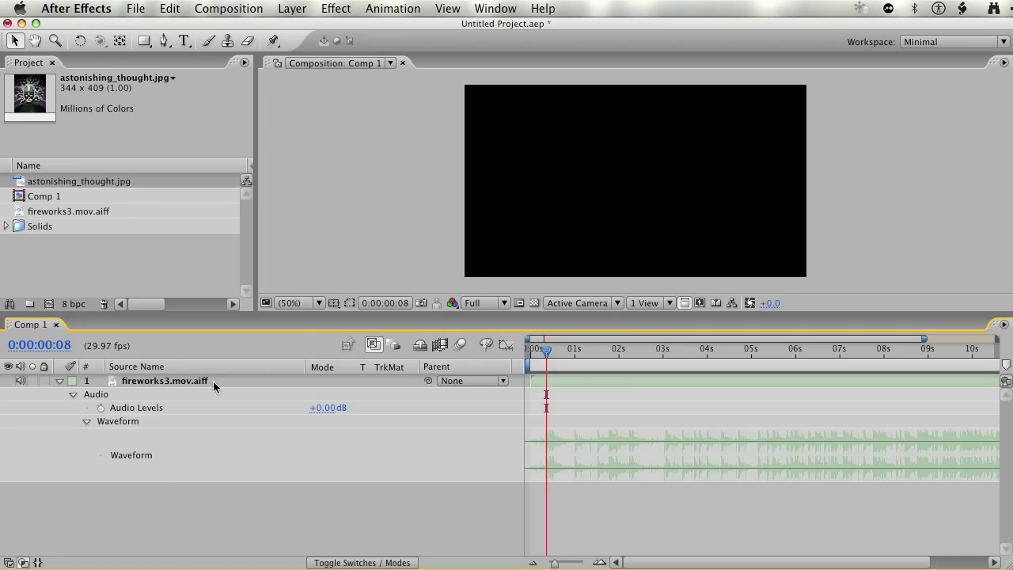
click(170, 384)
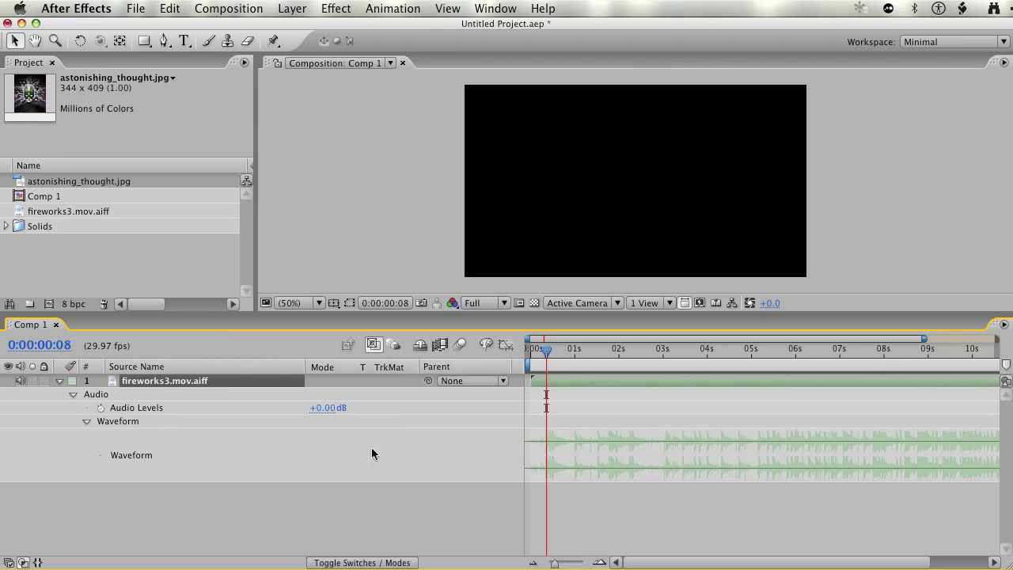
drag(554, 563, 575, 563)
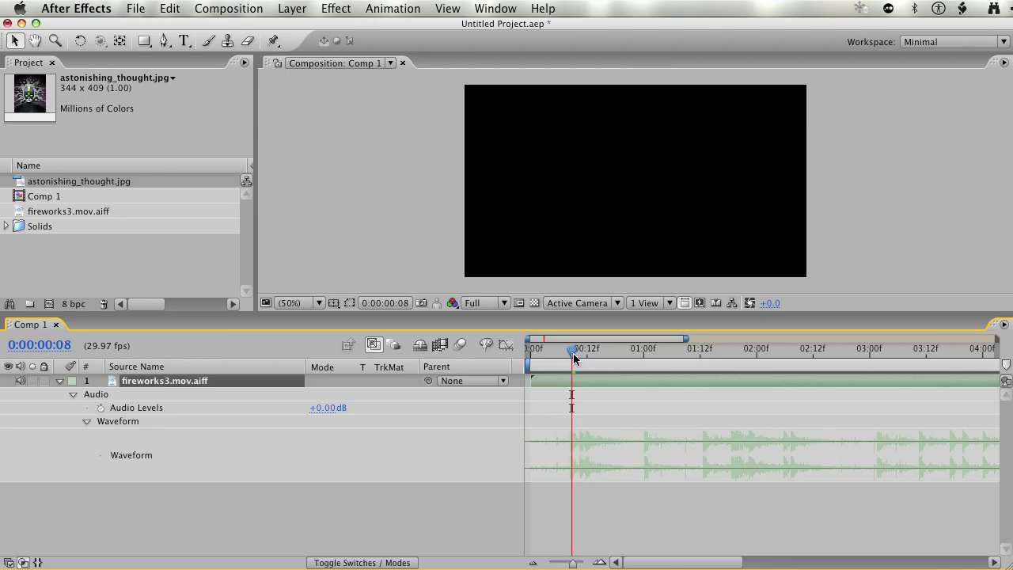
drag(573, 353, 564, 353)
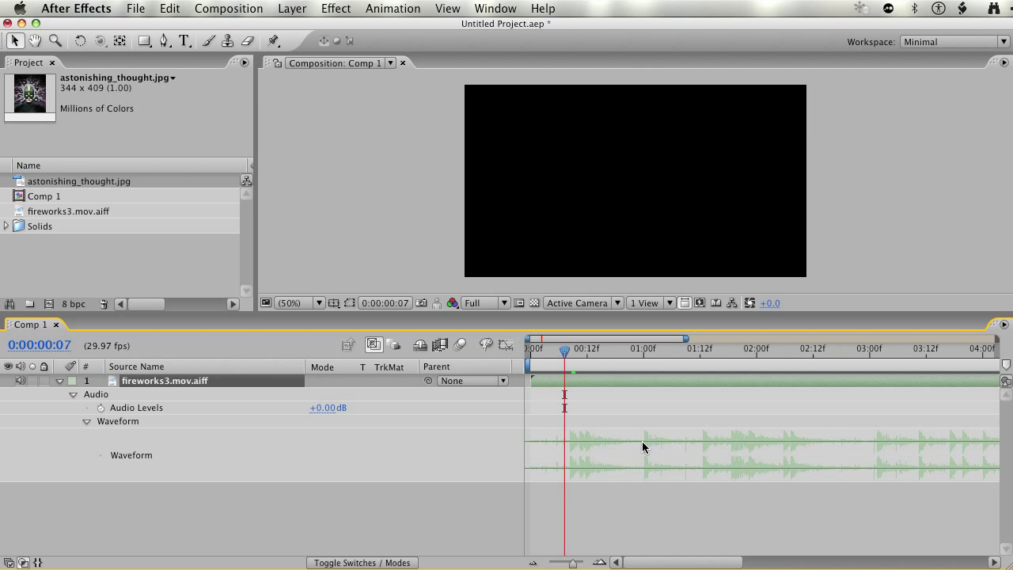
click(348, 8)
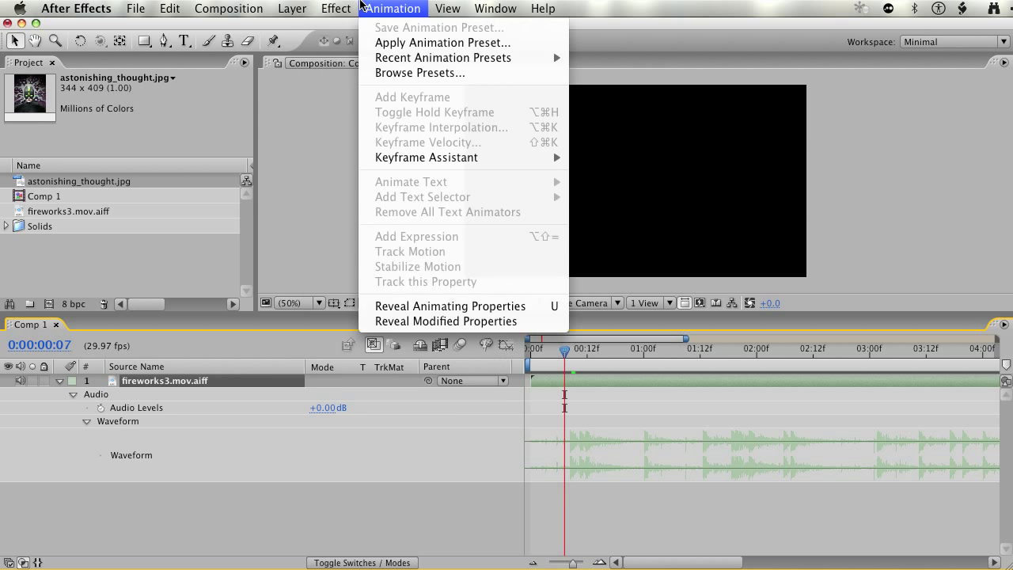
mouse_move(360, 4)
click(149, 507)
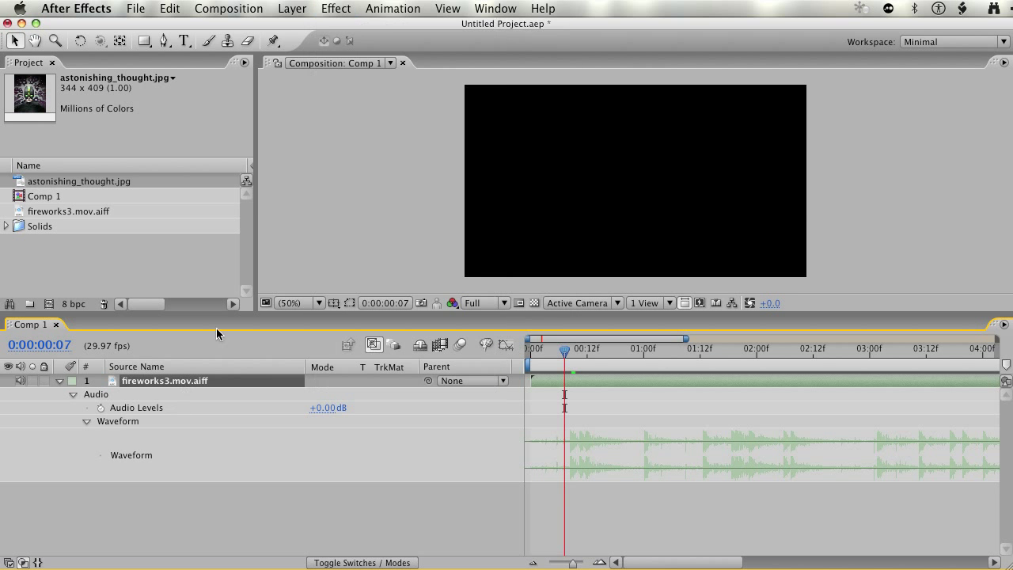
click(405, 6)
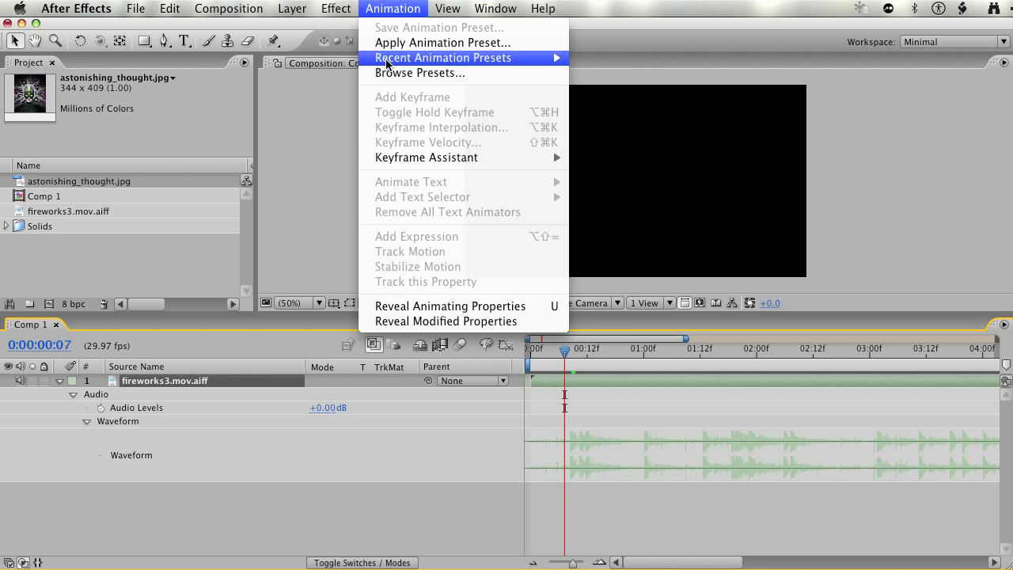
mouse_move(425, 158)
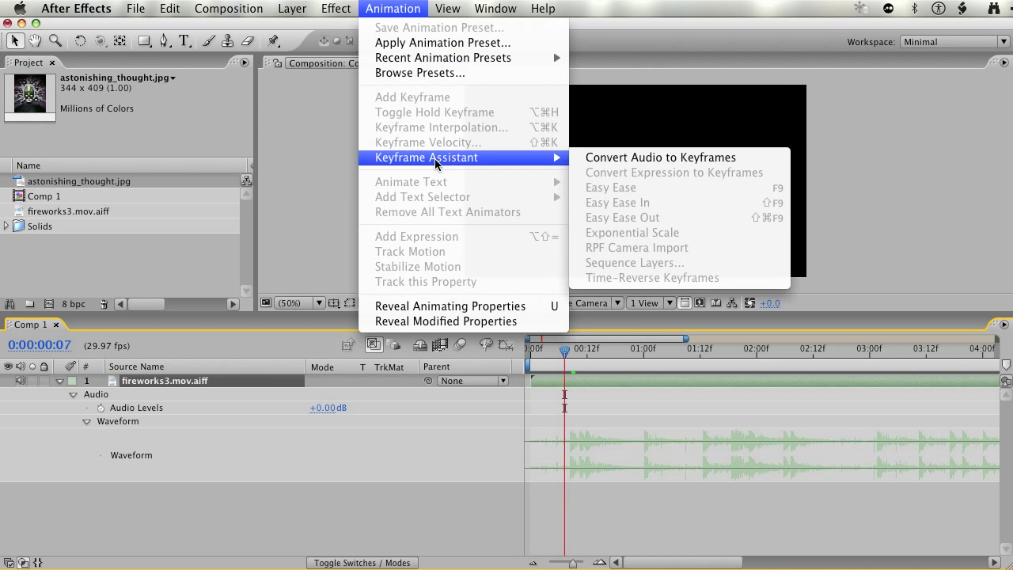
click(657, 160)
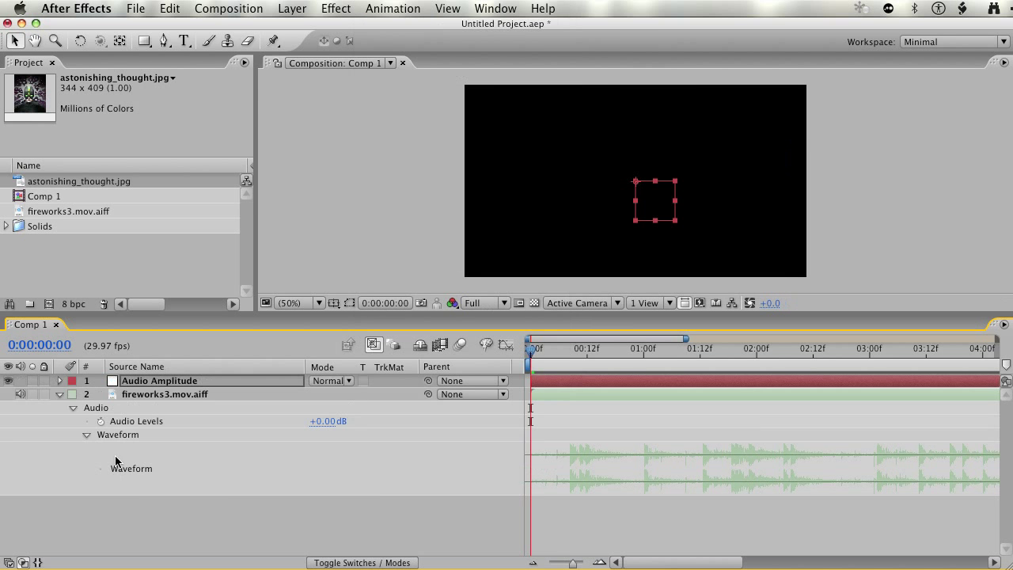
Expand the Audio Amplitude layer's effects and reveal the Slider property under Both Channels
click(60, 395)
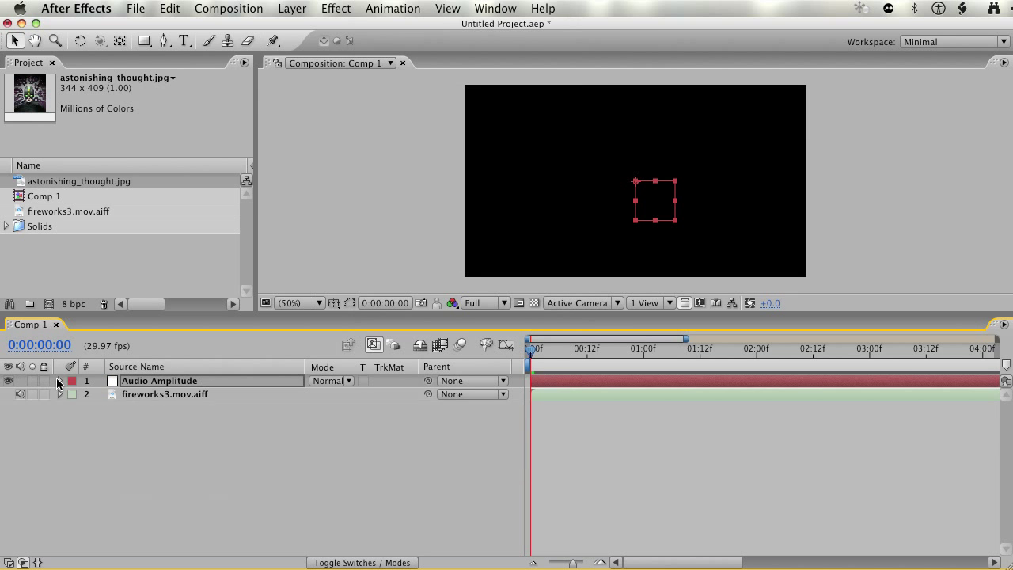
click(61, 394)
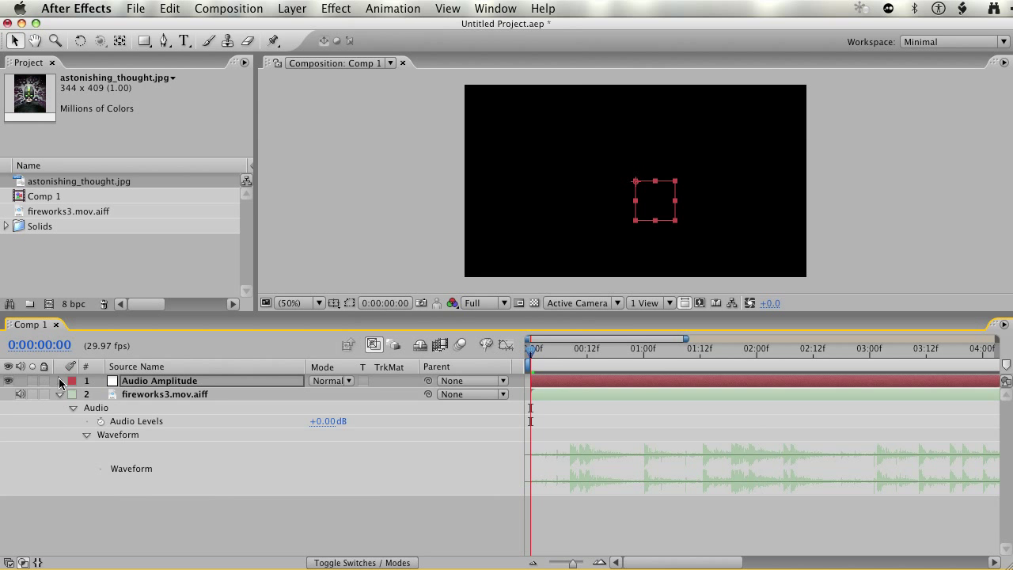
click(60, 382)
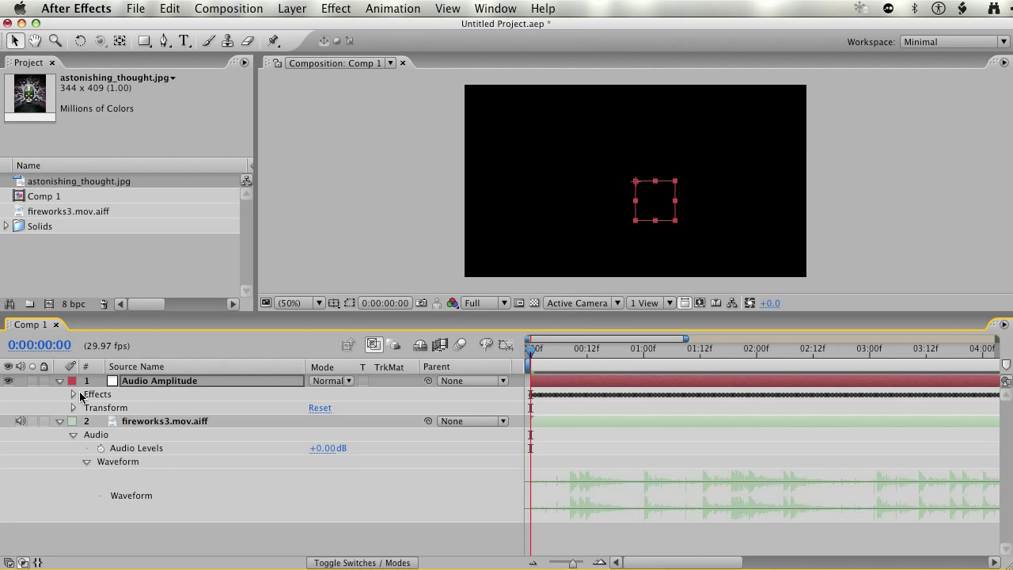
click(80, 396)
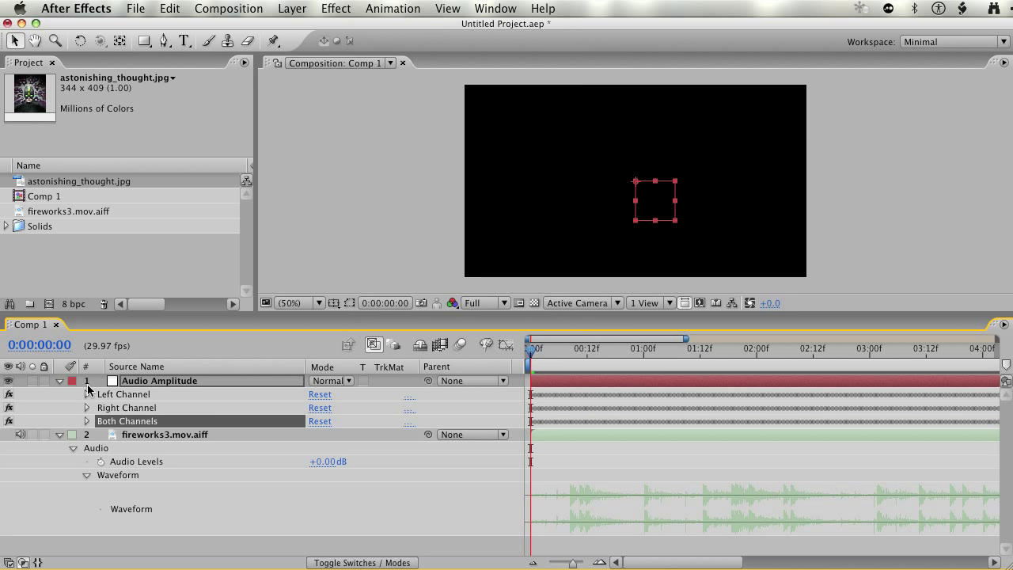
click(59, 381)
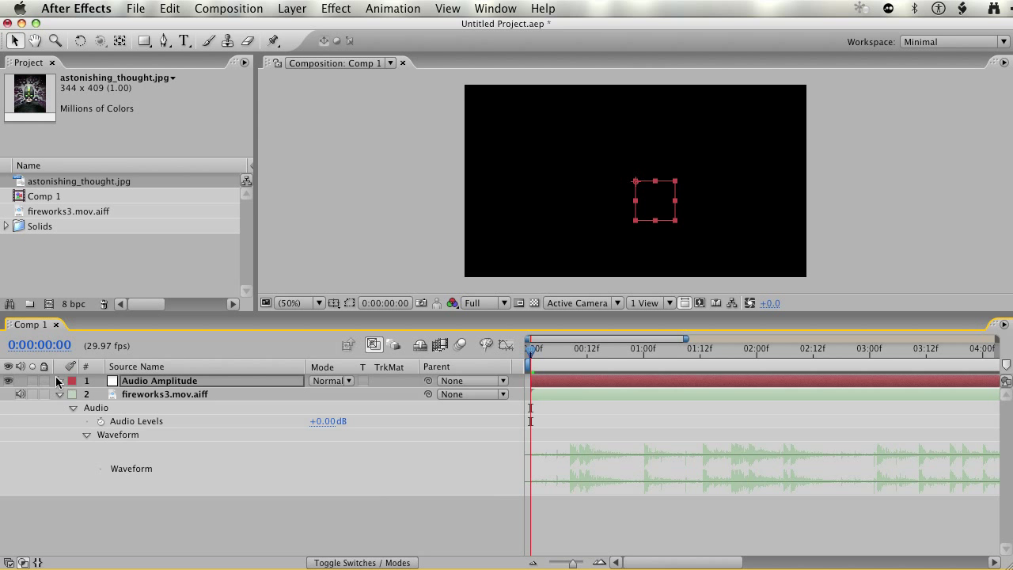
click(58, 381)
click(99, 396)
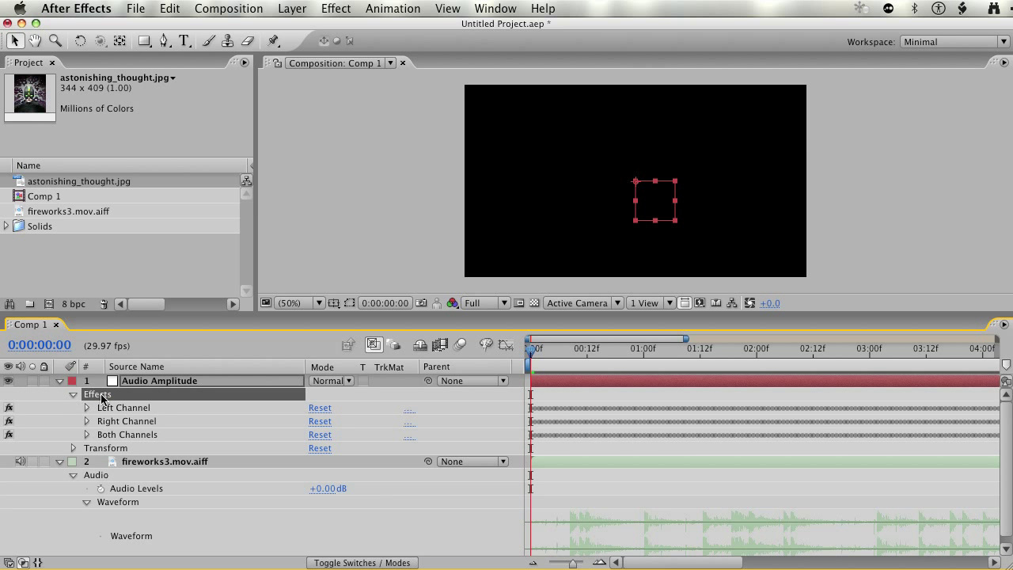
click(111, 437)
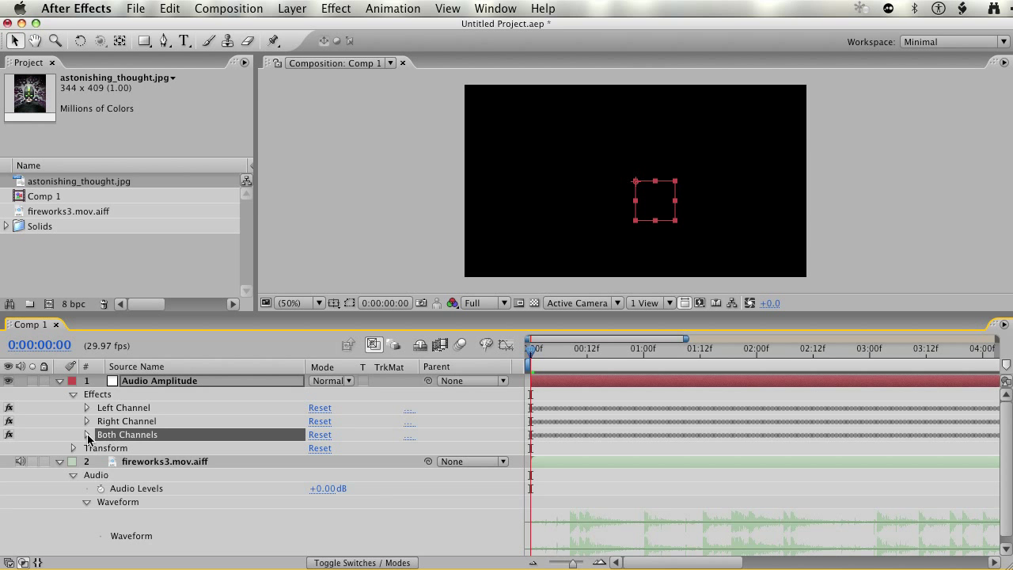
click(87, 435)
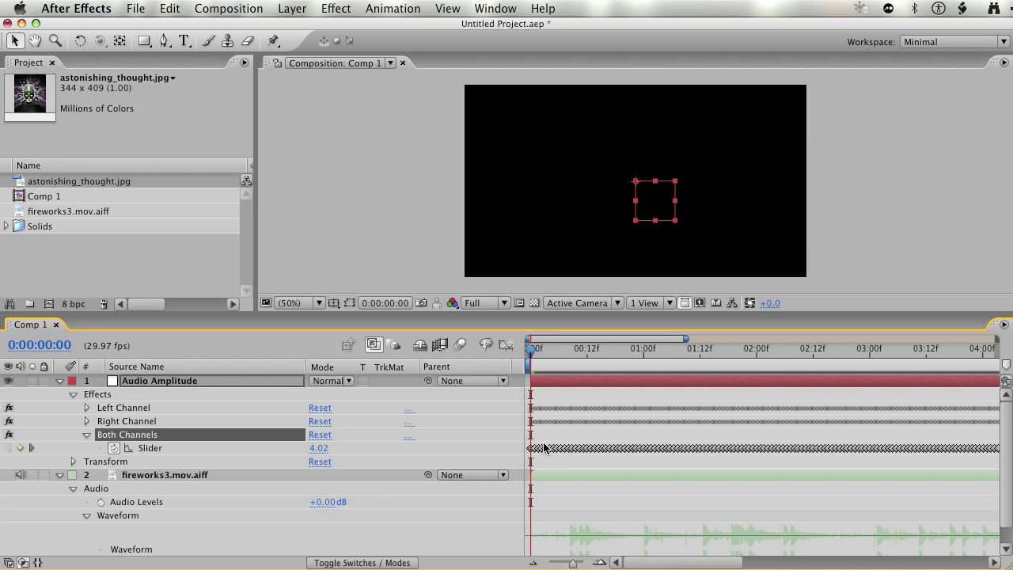
Examine how the Both Channels slider values follow the audio peaks between 0:00:00:08 and 0:00:01:12
drag(540, 355, 572, 353)
drag(546, 439, 684, 452)
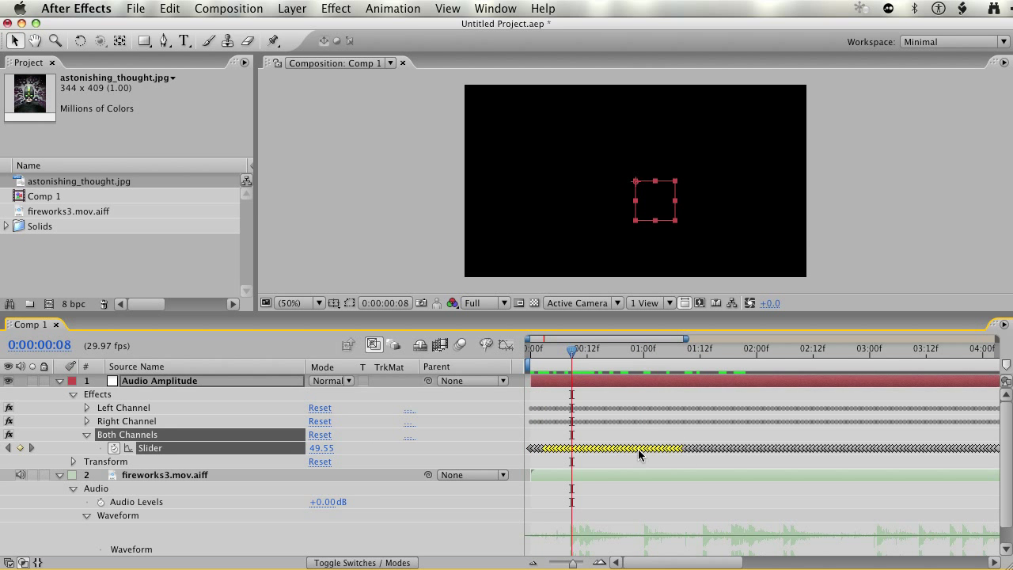
click(452, 453)
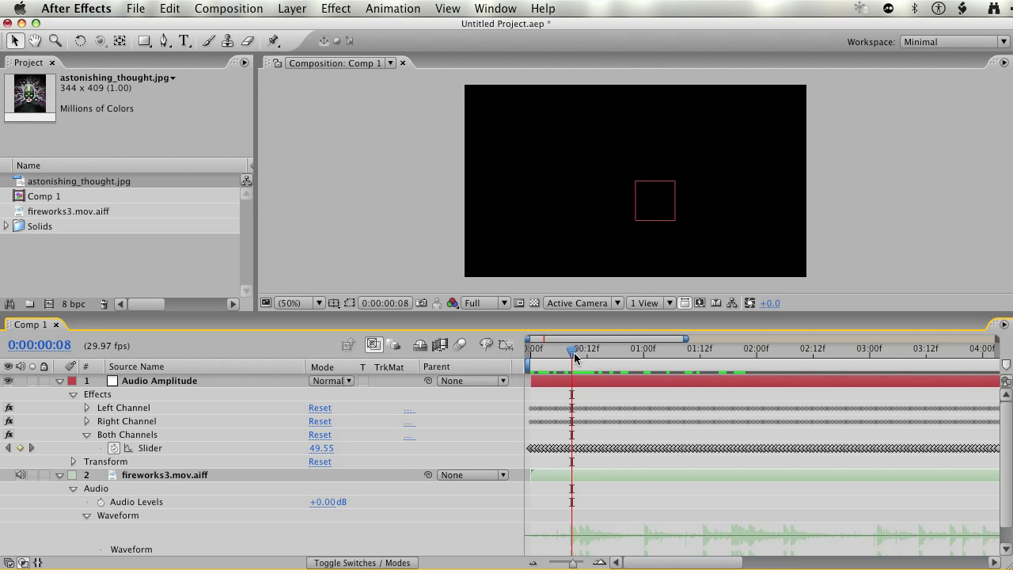
click(362, 447)
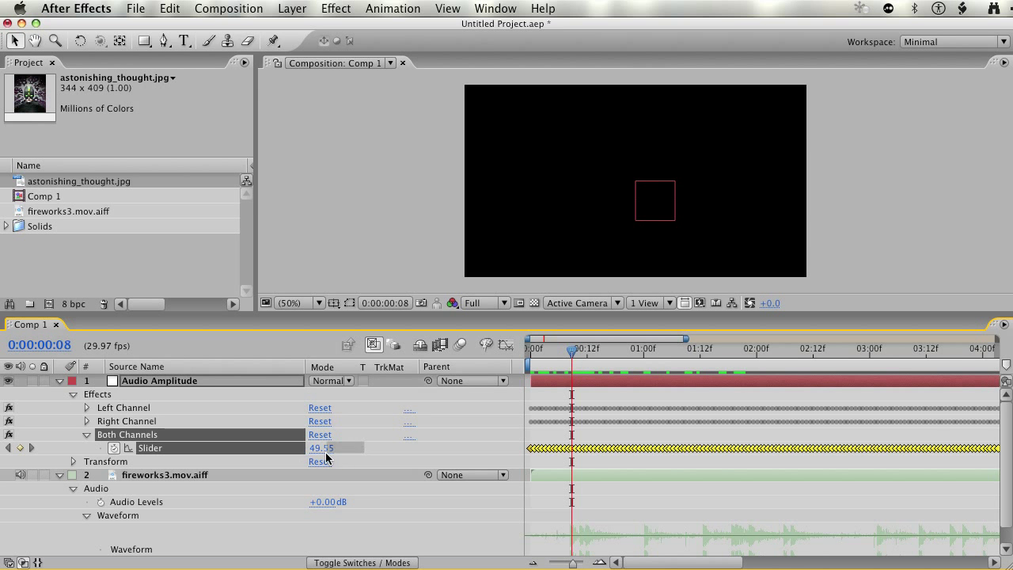
click(569, 353)
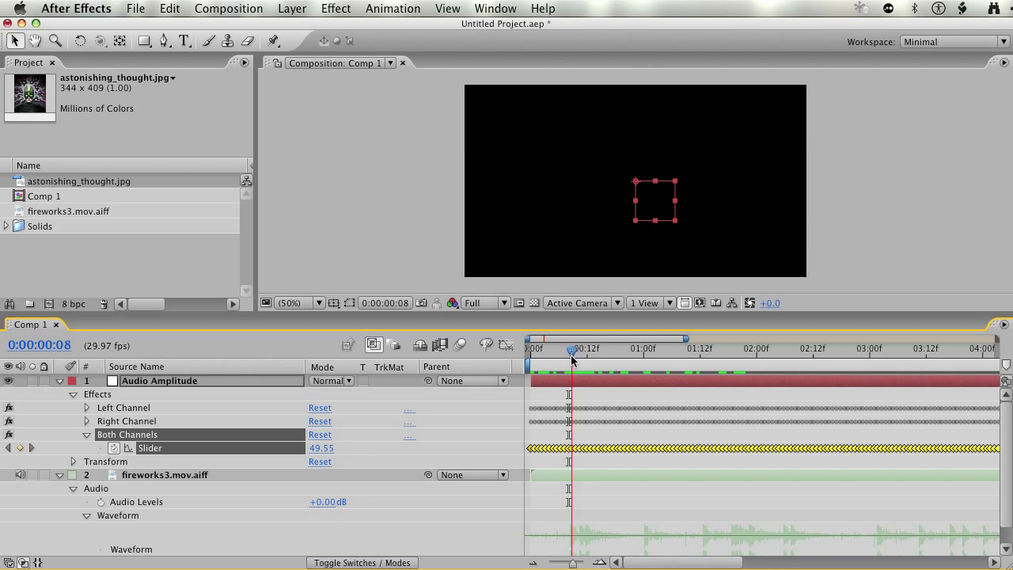
drag(568, 358, 704, 361)
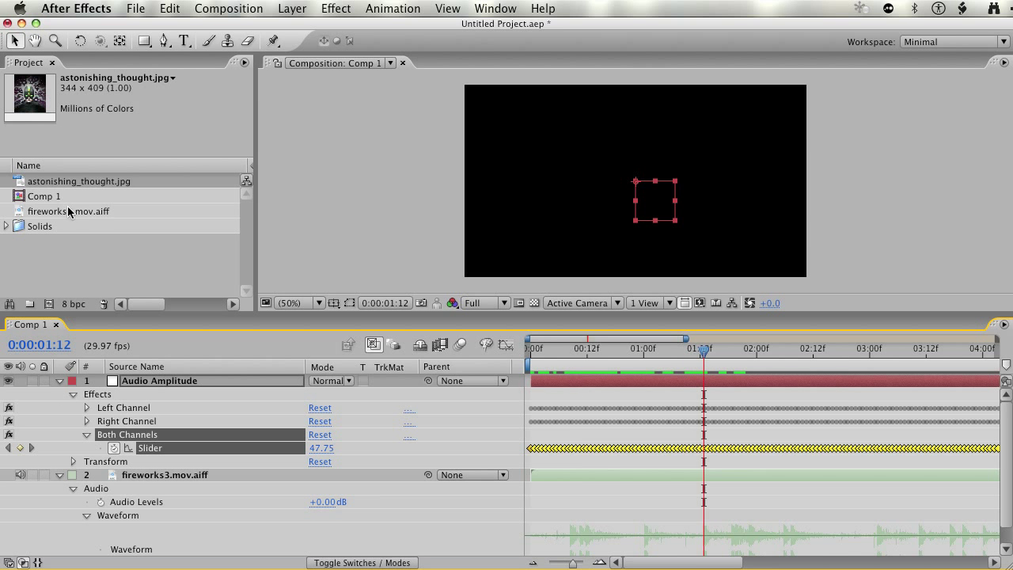
Add astonishing_thought.jpg to Comp 1 between the Audio Amplitude and audio layers, and reveal its Opacity property
click(109, 161)
drag(93, 180, 121, 471)
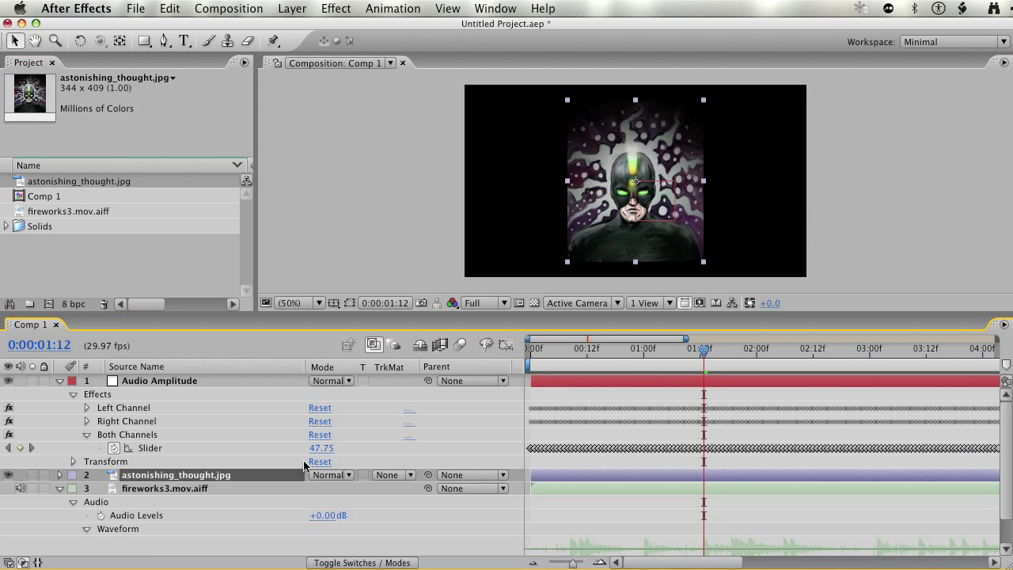
key(t)
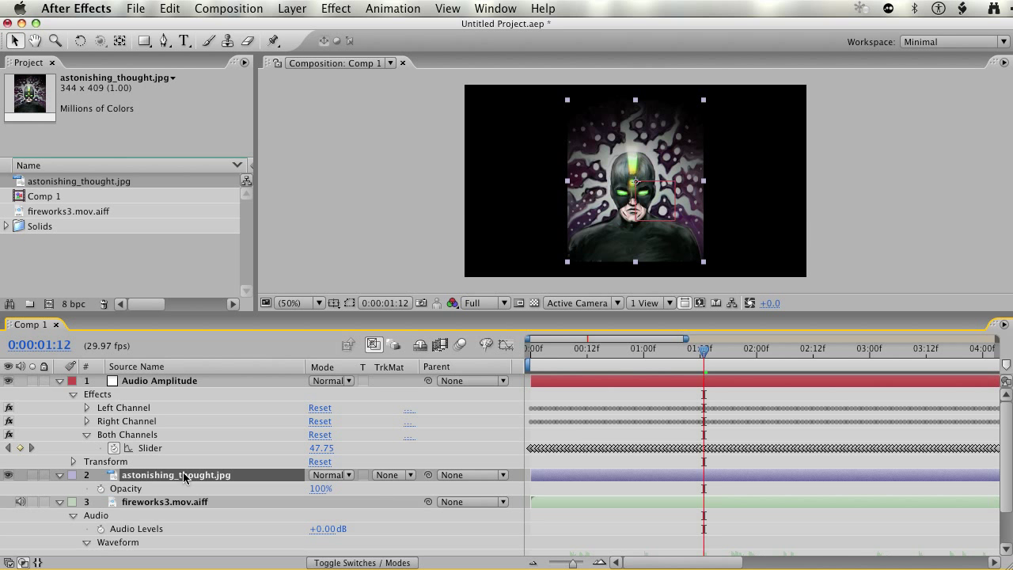
Add an expression to the Opacity of the astonishing_thought.jpg layer, keeping the default transform.opacity text
click(141, 490)
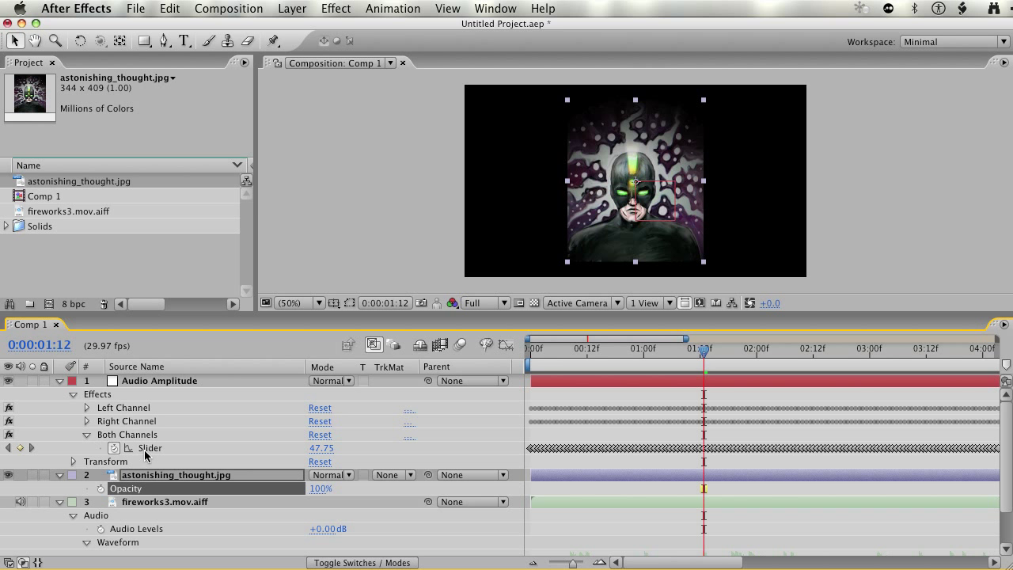
click(137, 501)
click(136, 491)
click(447, 8)
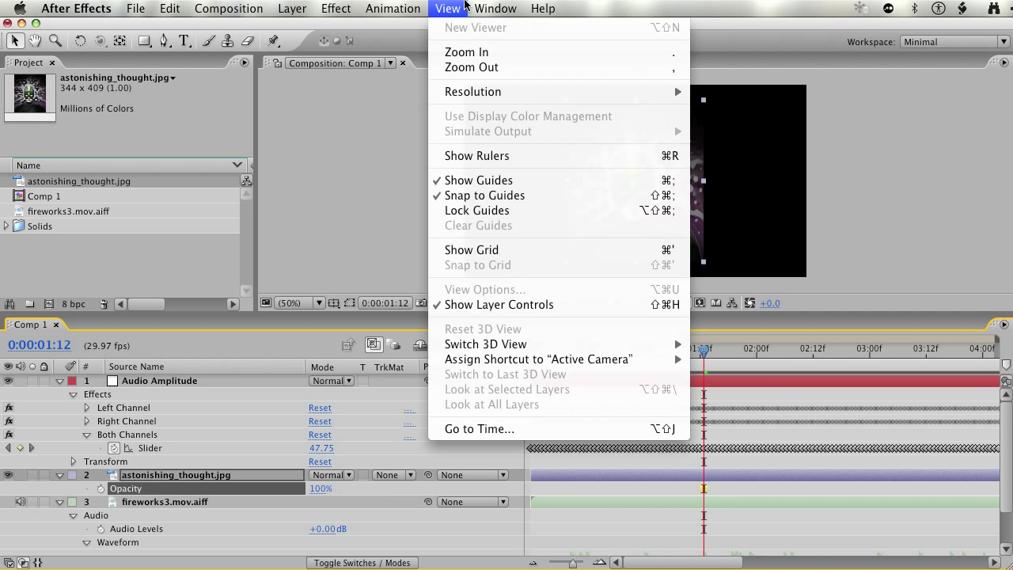
mouse_move(385, 7)
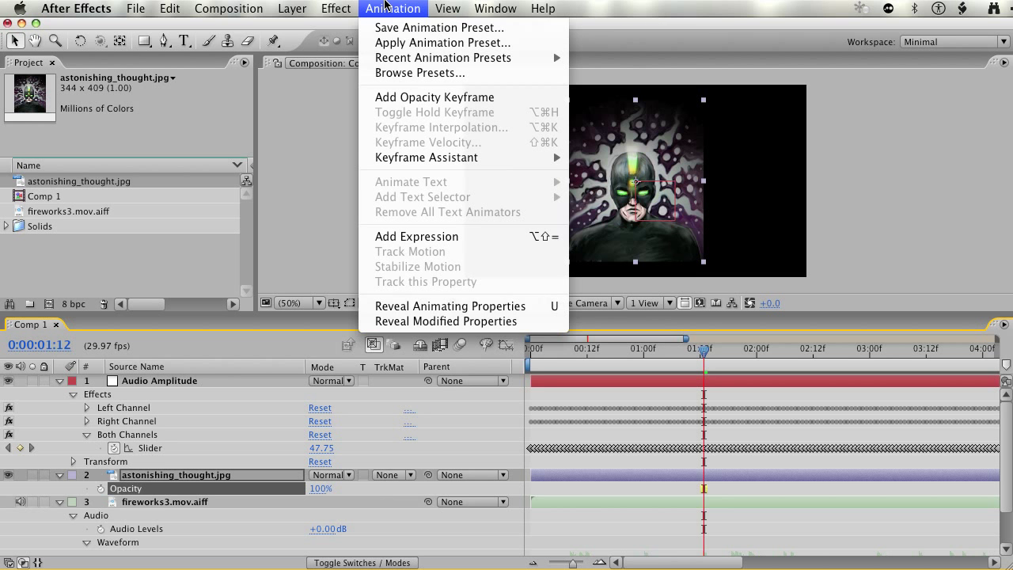
click(412, 236)
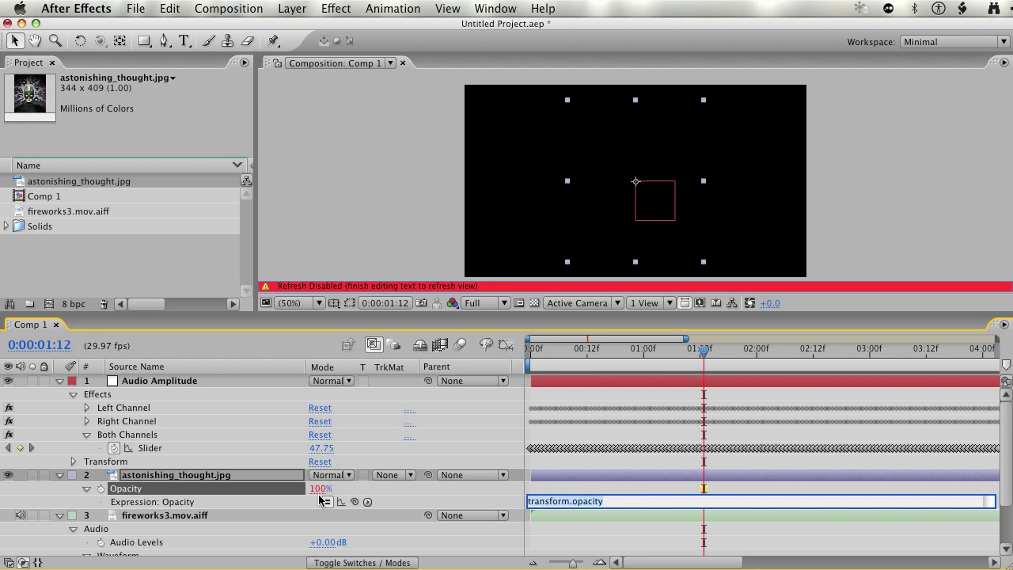
click(624, 500)
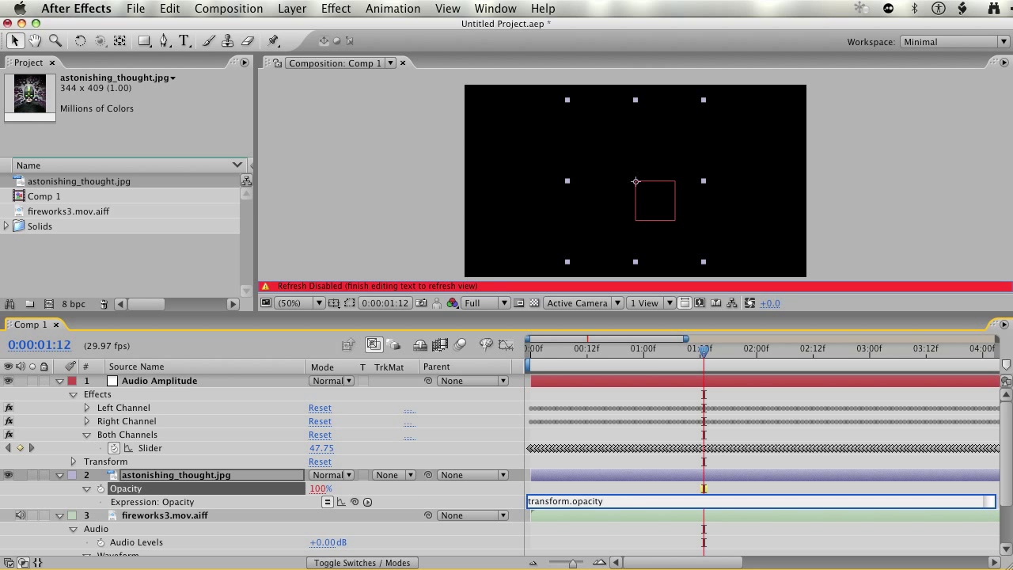
key(KP_Enter)
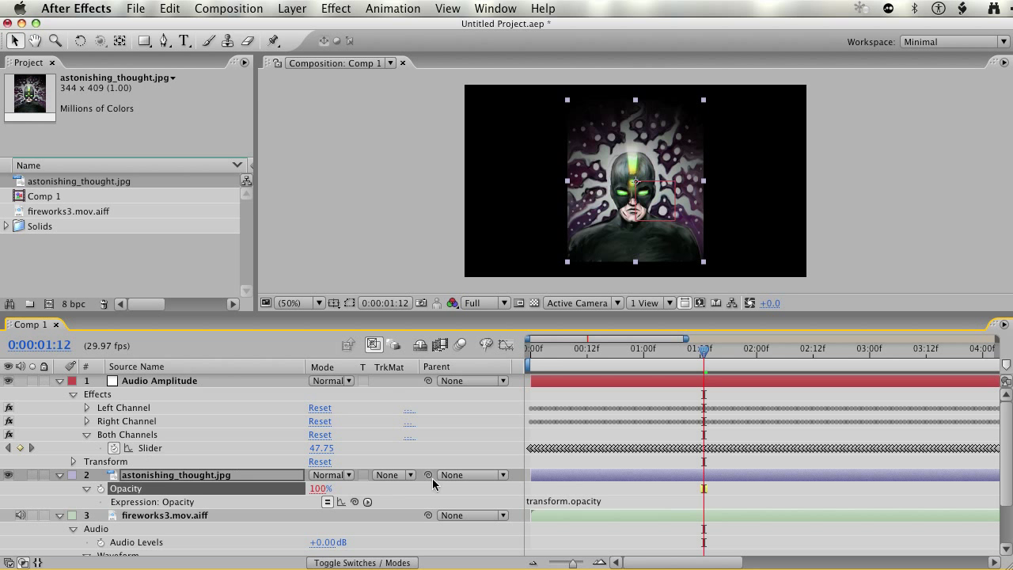
Link the image layer's Opacity expression to the Both Channels Slider of the Audio Amplitude layer
click(154, 449)
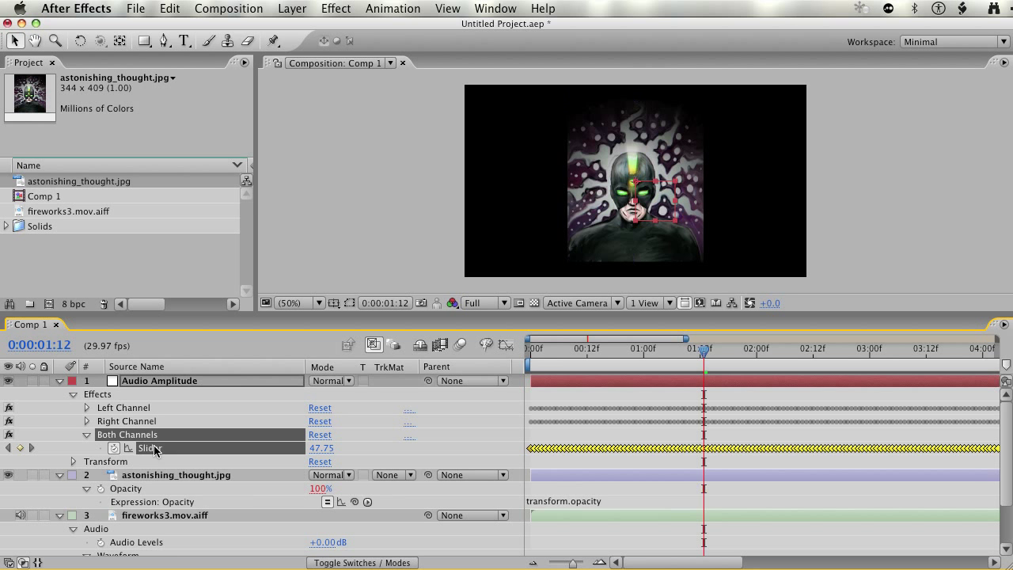
click(188, 475)
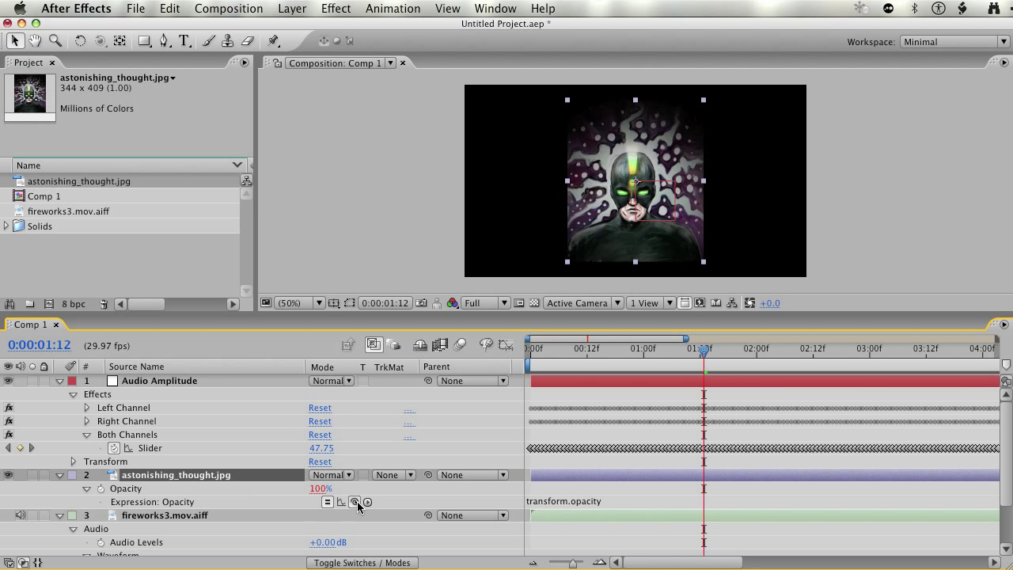
drag(357, 502, 153, 452)
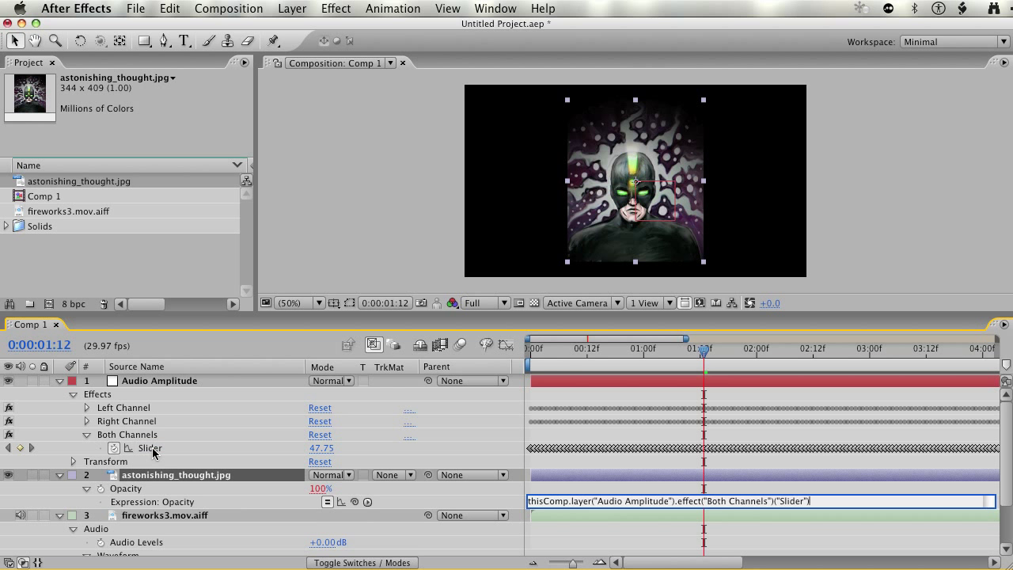
key(KP_Enter)
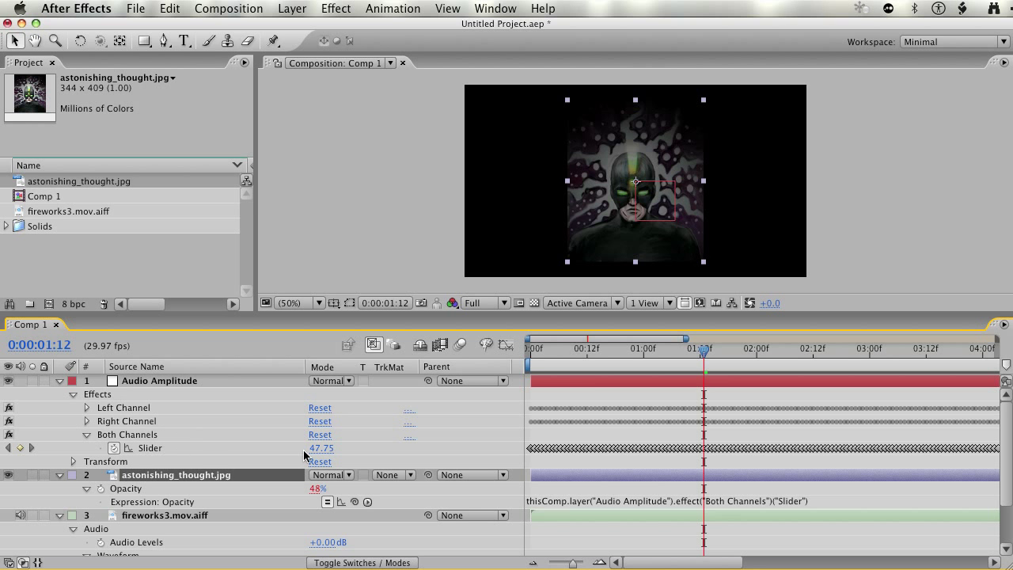
Commit the Opacity expression of the astonishing_thought.jpg layer unchanged and play a RAM preview of Comp 1
click(803, 500)
click(810, 501)
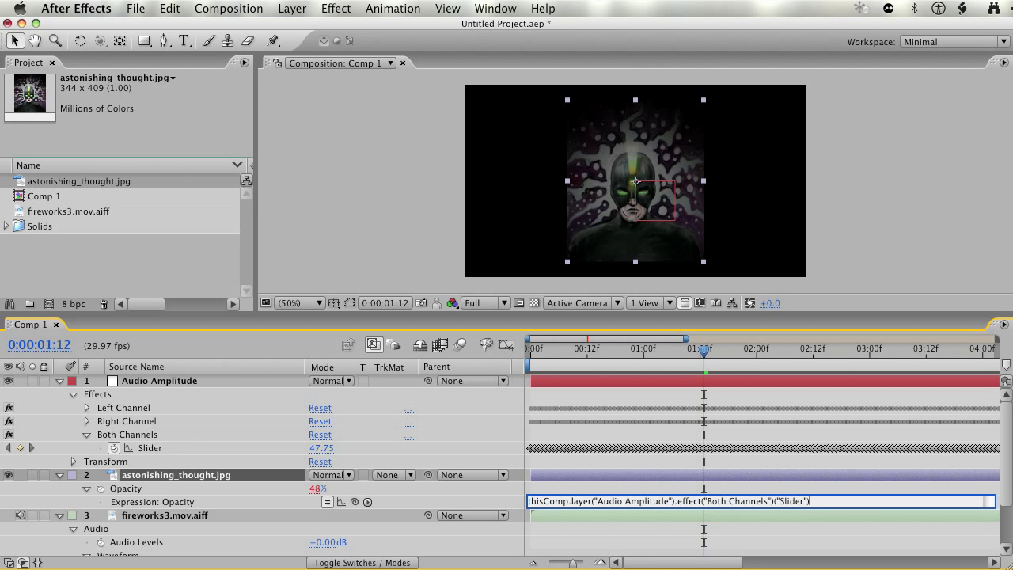
key(KP_Enter)
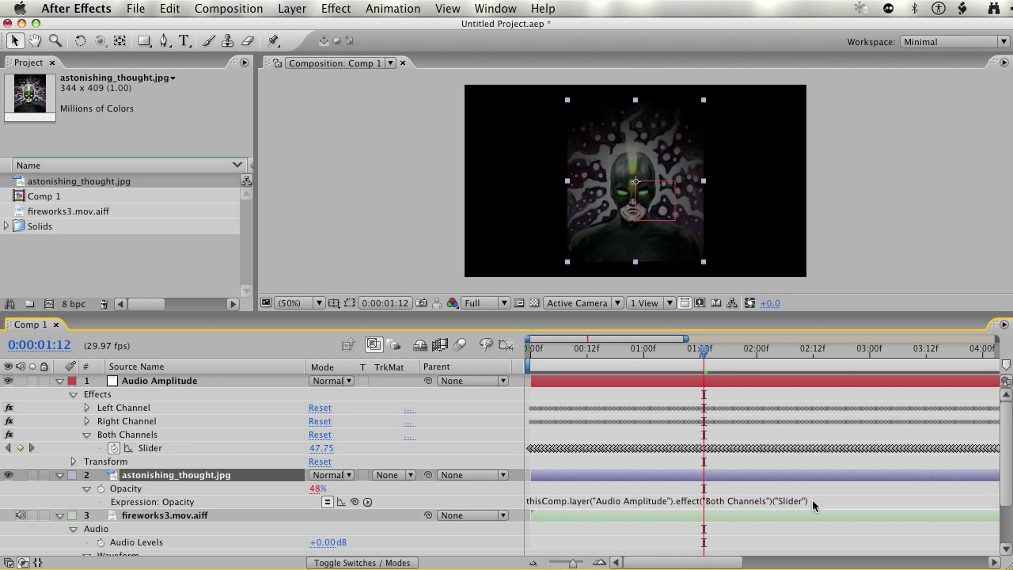
key(KP_0)
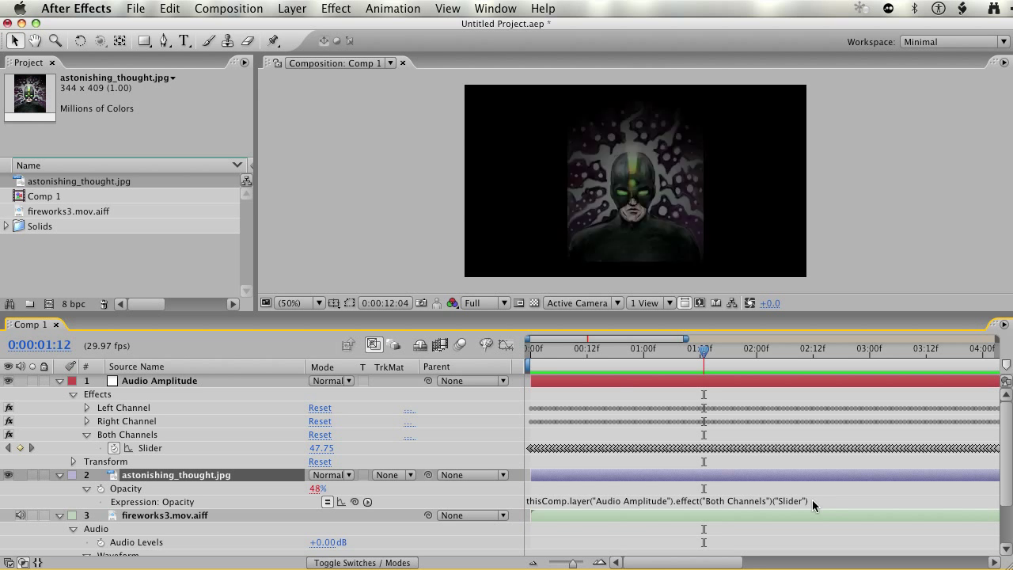
key(space)
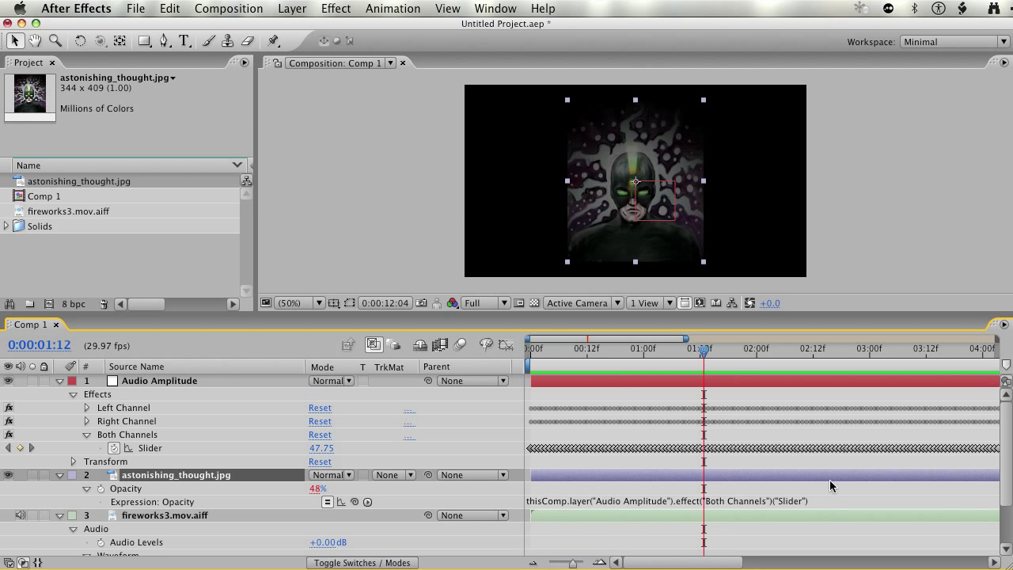
Append *2 to the image layer's Opacity expression to double the slider value, and preview the stronger flicker
click(833, 501)
click(831, 503)
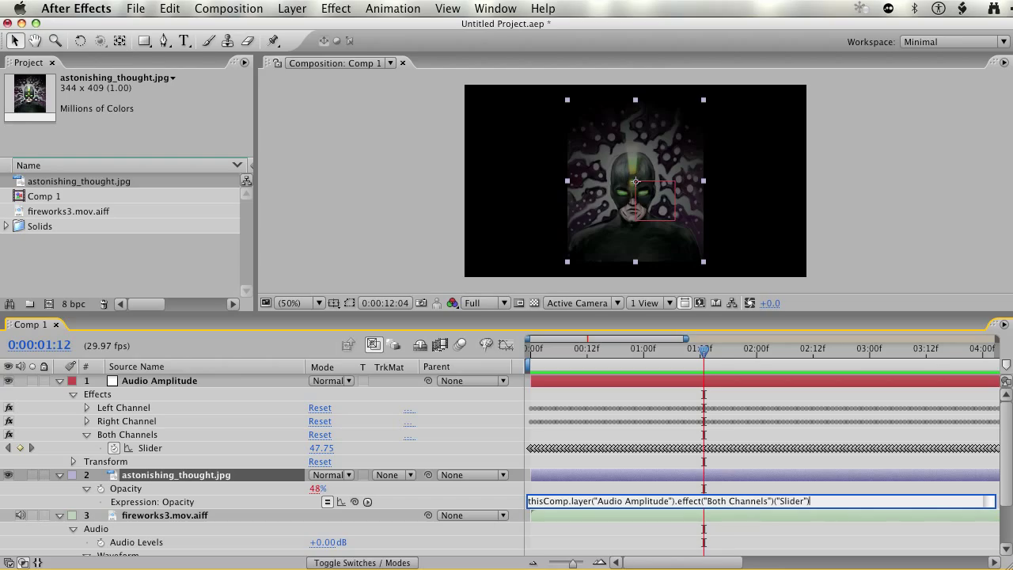
text(*2)
key(Return)
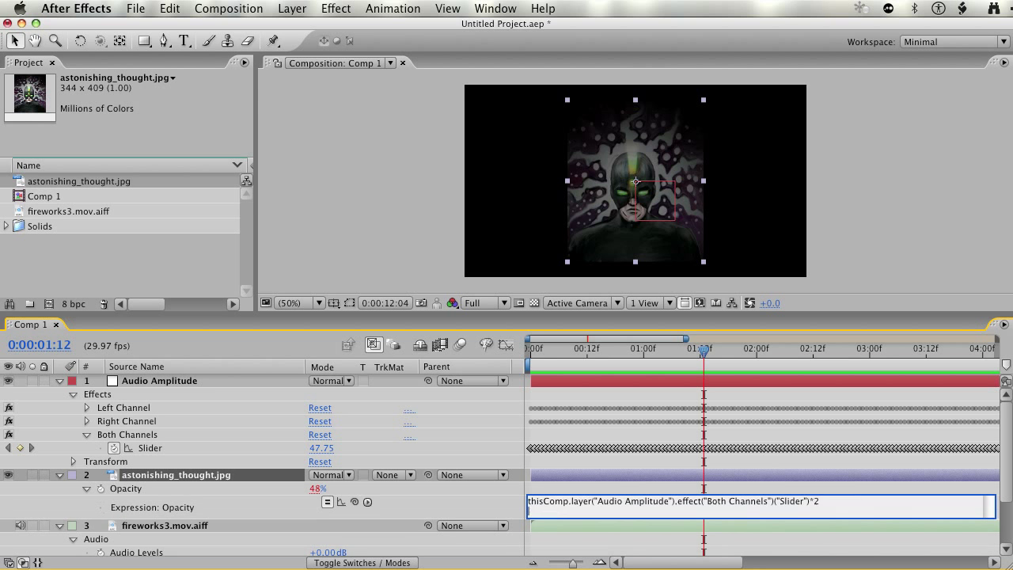
key(KP_Enter)
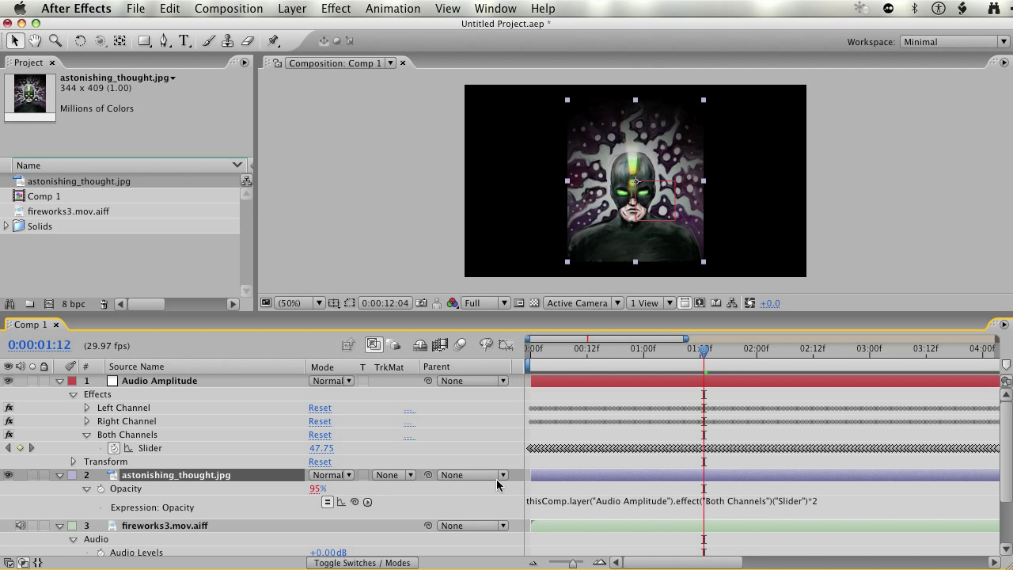
key(KP_0)
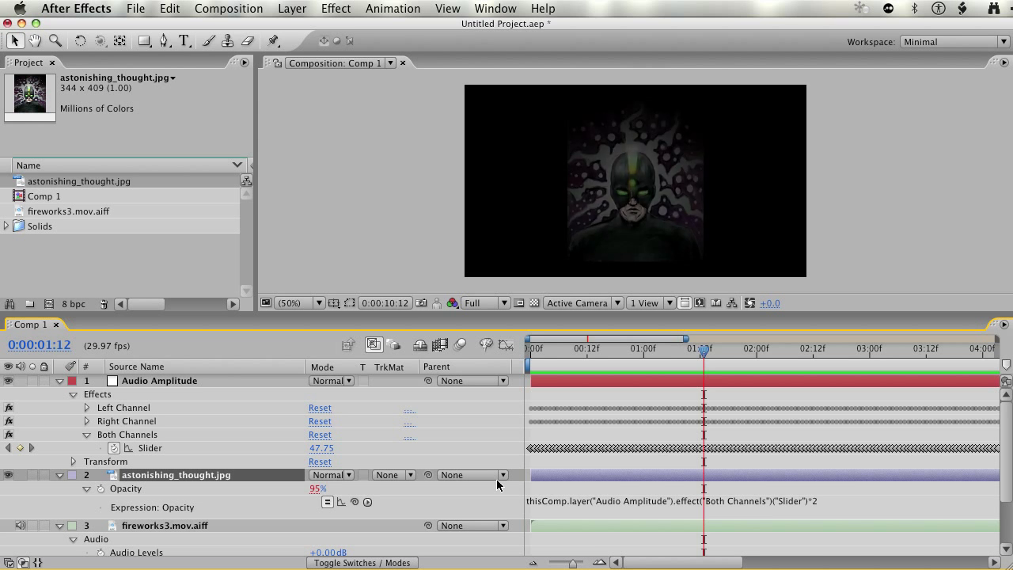
key(space)
key(space)
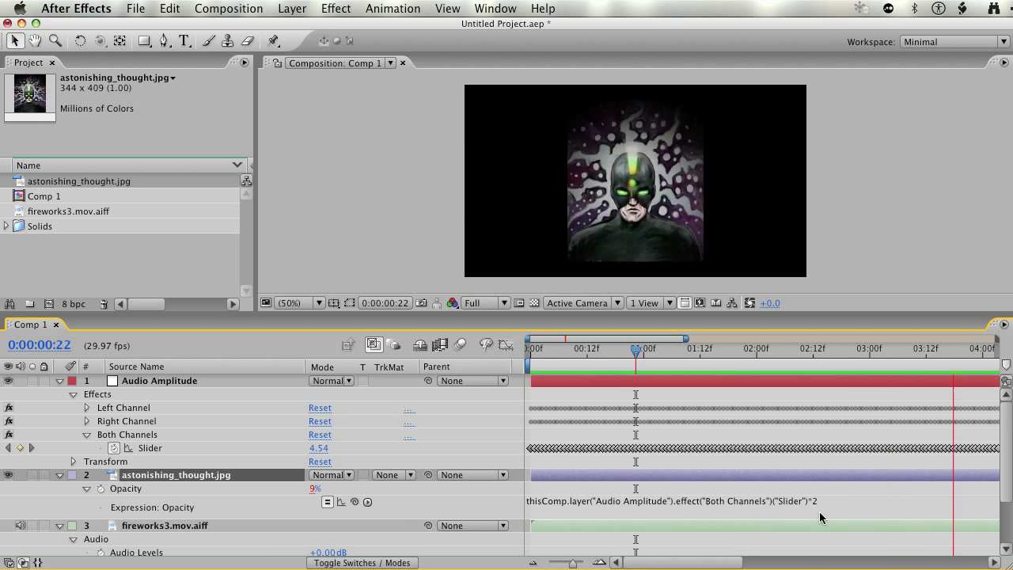
key(space)
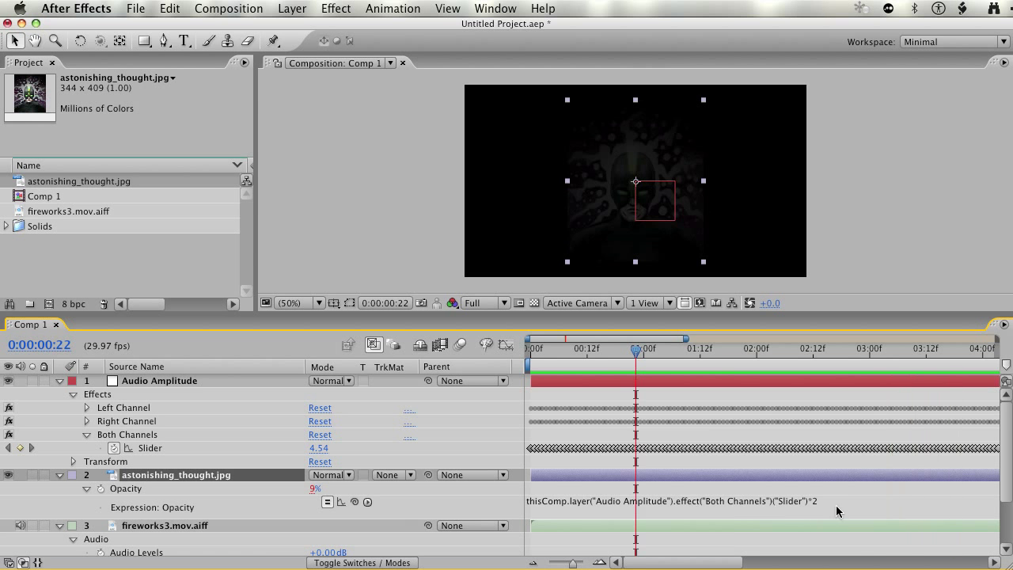
Add a Rotation expression to the astonishing_thought.jpg layer, link it to the Both Channels Slider, and preview the motion
key(r)
click(140, 489)
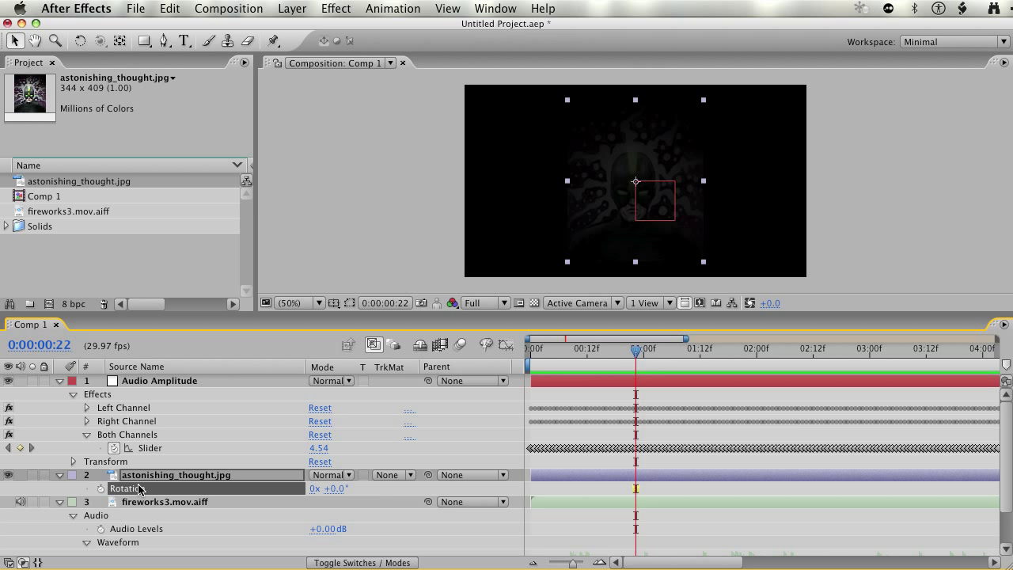
key(alt+shift+equal)
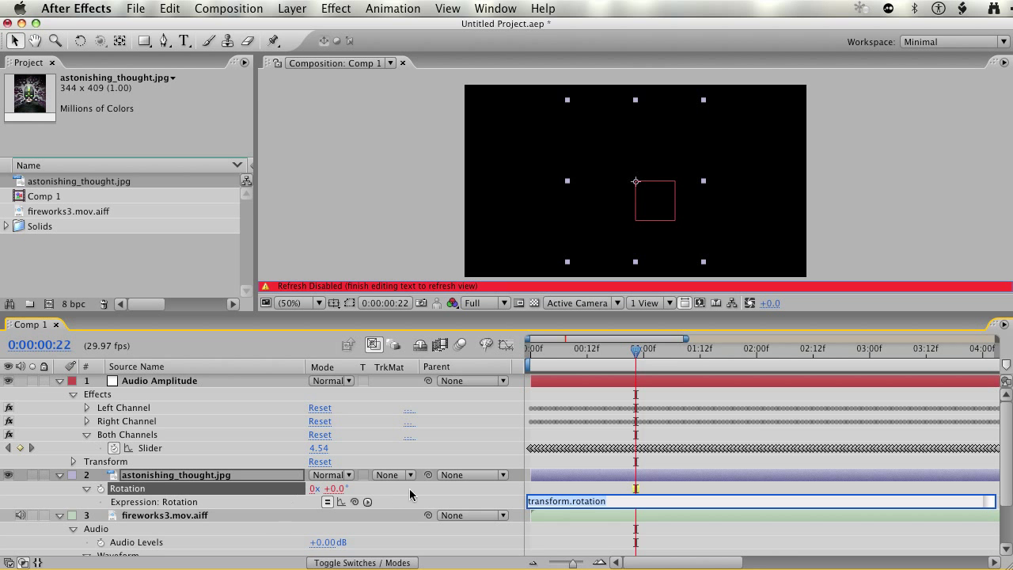
drag(354, 503, 144, 447)
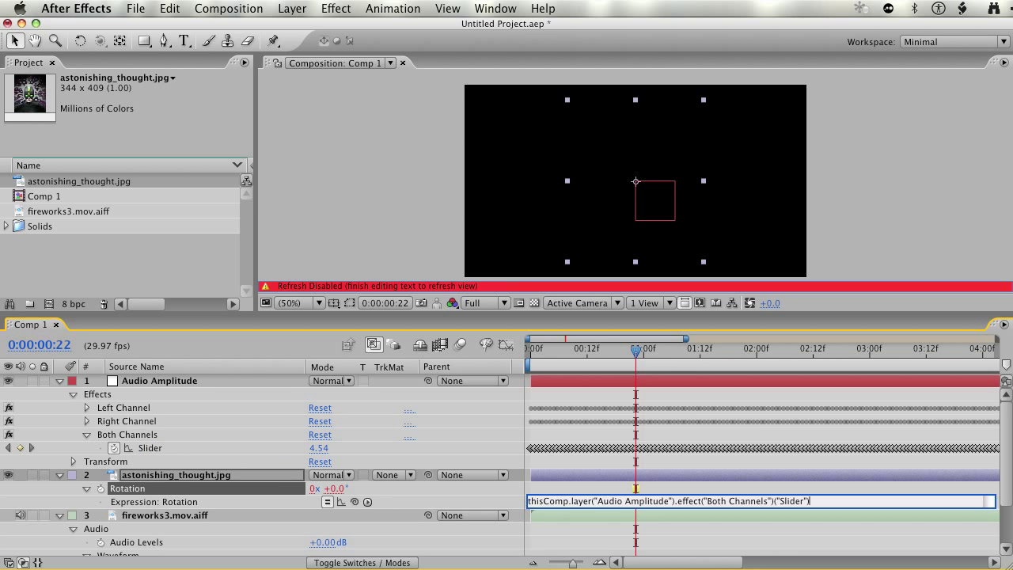
key(KP_Enter)
key(KP_0)
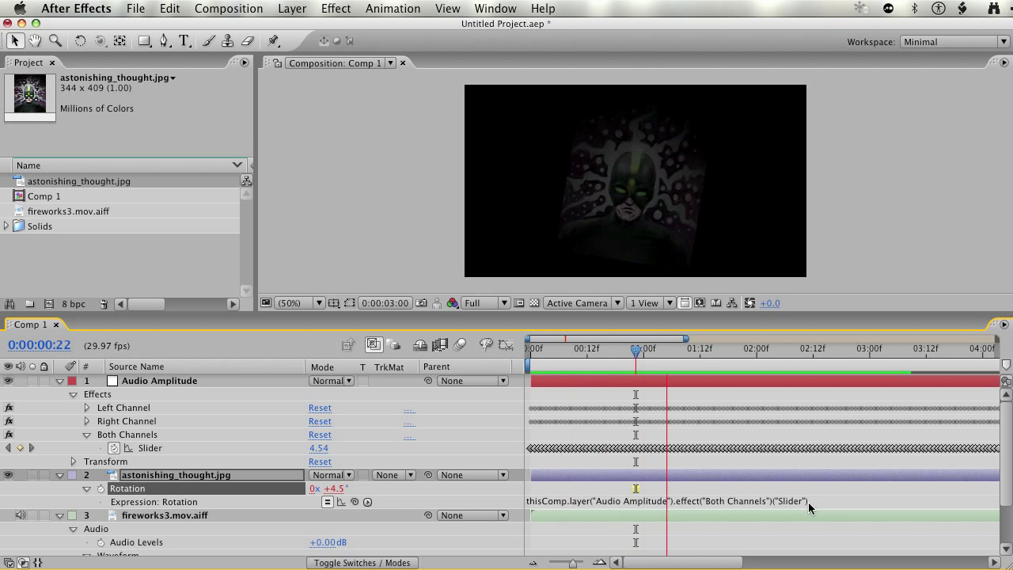
key(KP_0)
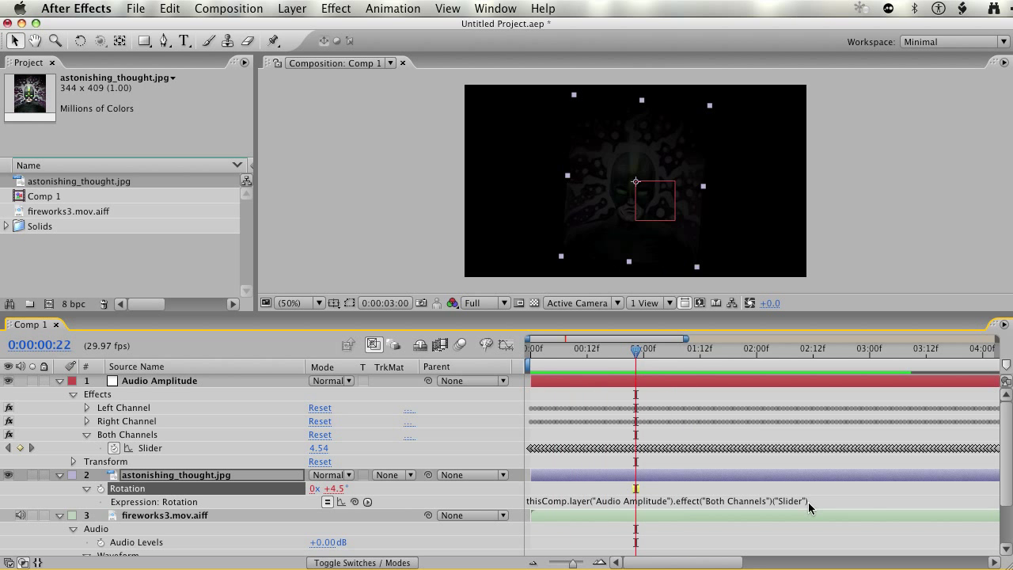
Move the image layer's anchor point to its bottom center with the Pan Behind tool and preview the rotation
click(120, 41)
click(638, 192)
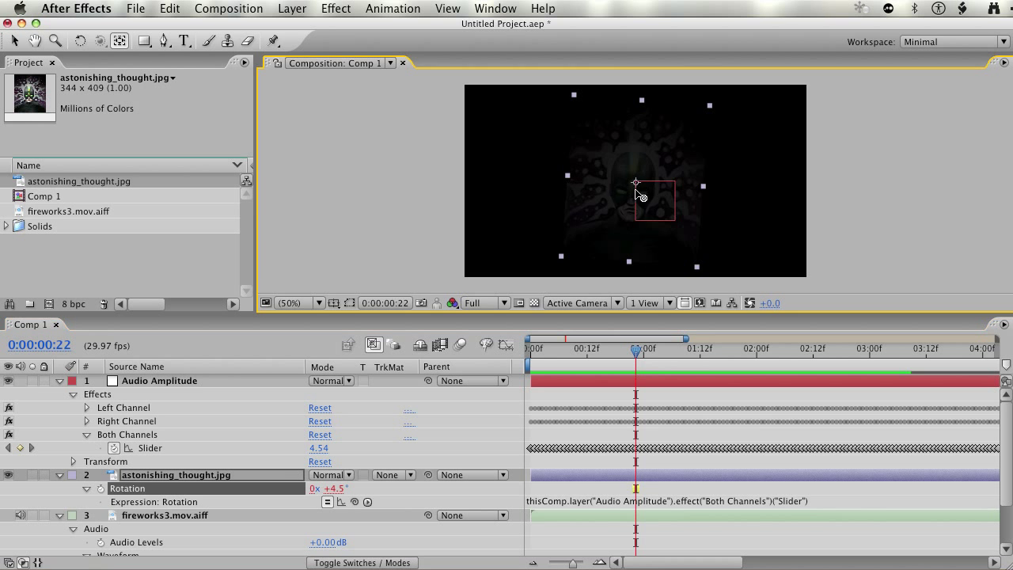
drag(637, 192, 633, 263)
key(KP_0)
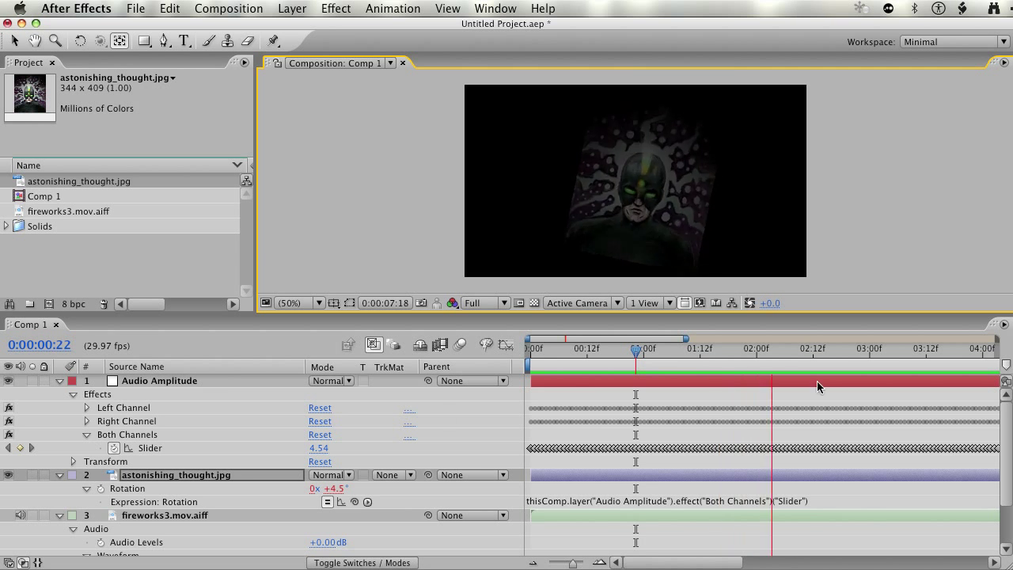
click(250, 474)
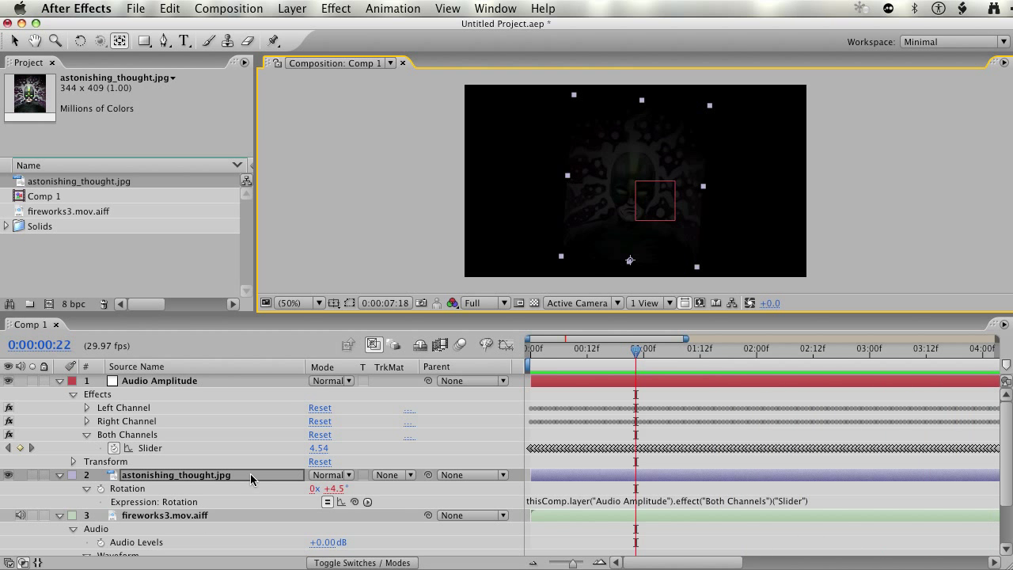
Put a minus sign before the image layer's Rotation expression to reverse its direction, and preview the rotation
click(571, 503)
click(571, 503)
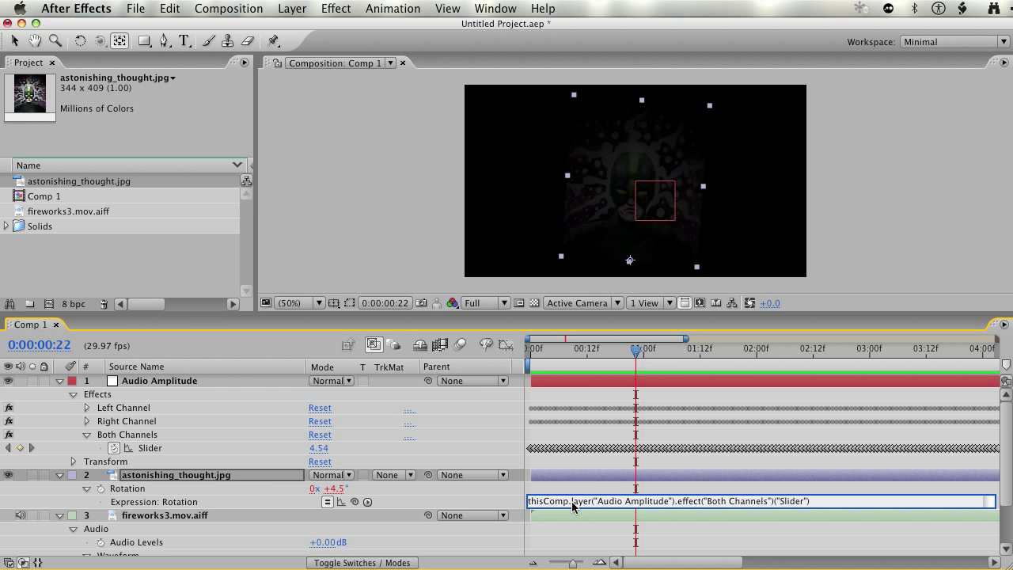
text(-)
key(BackSpace)
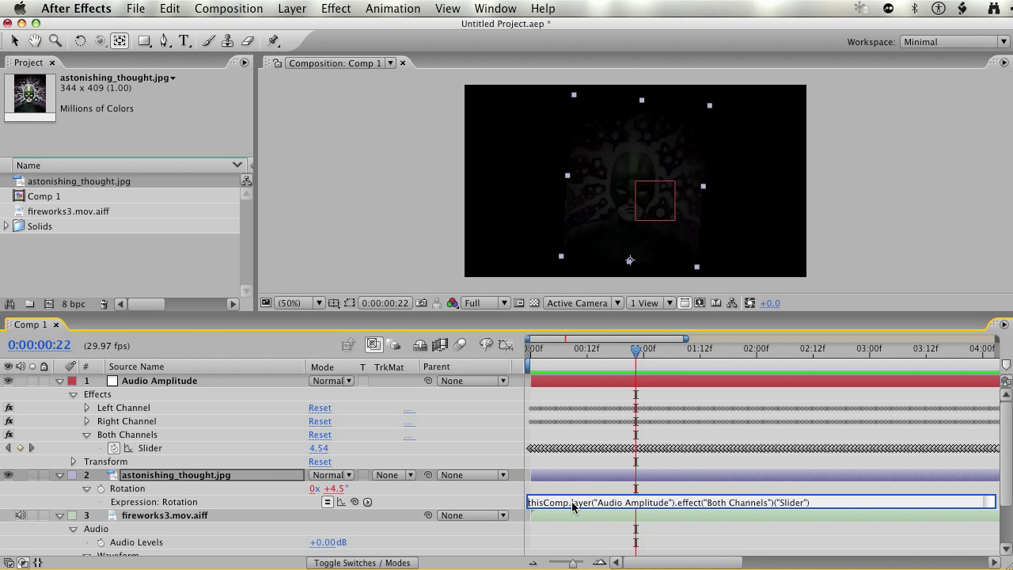
text(-)
key(KP_Enter)
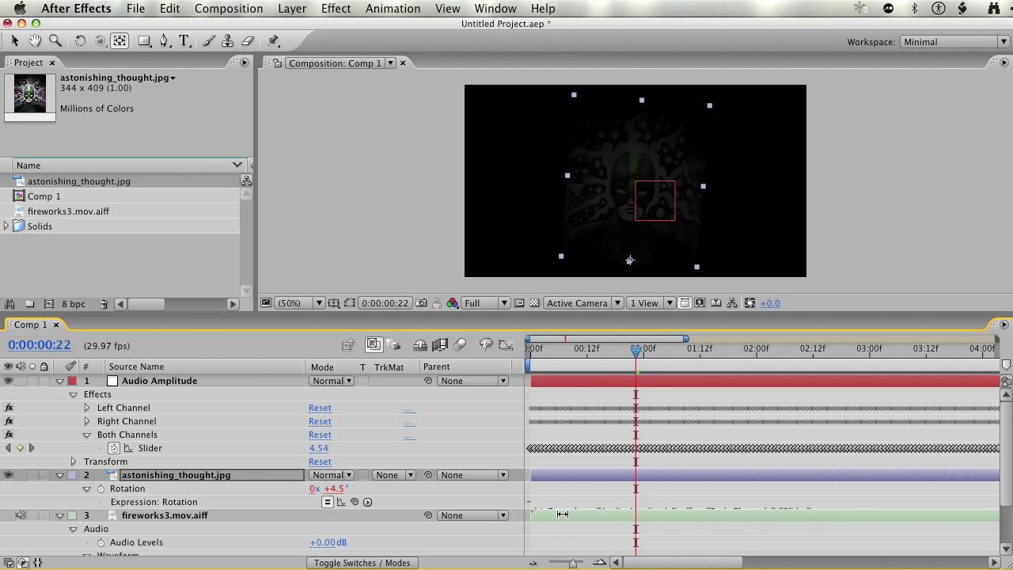
click(558, 508)
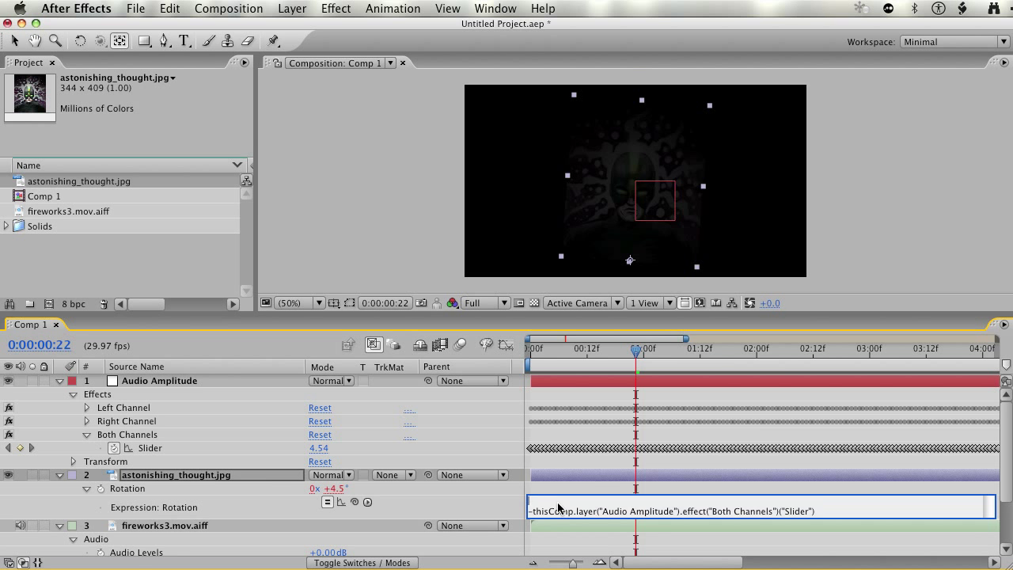
key(KP_Enter)
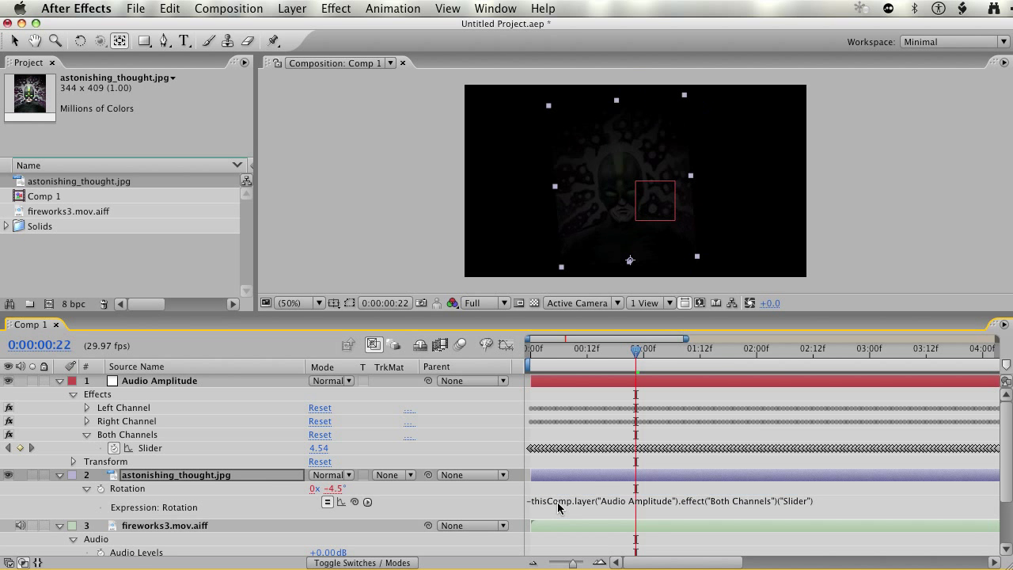
key(KP_0)
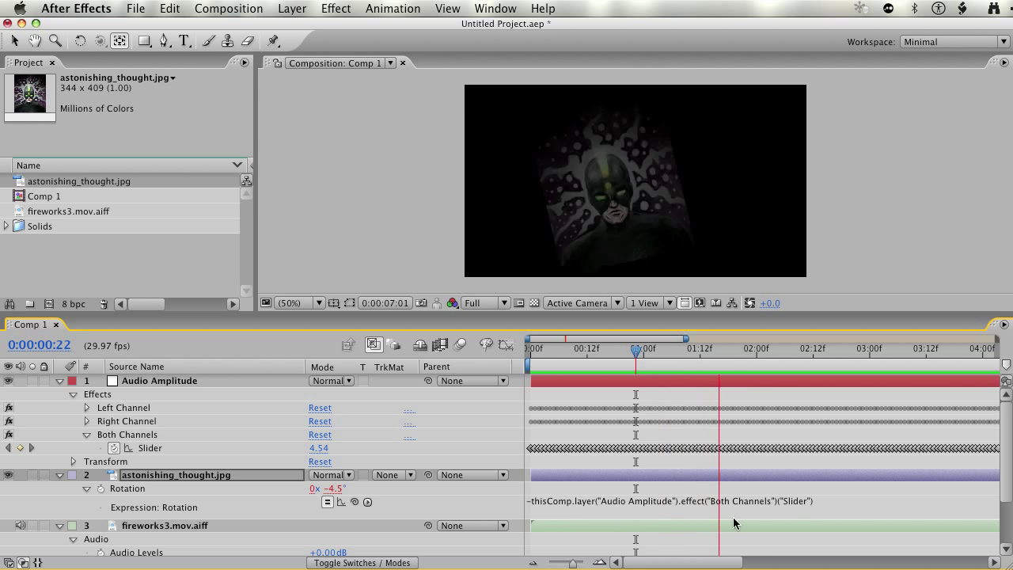
Append +30 to the image layer's Rotation expression to offset the angle, and preview the result
click(823, 501)
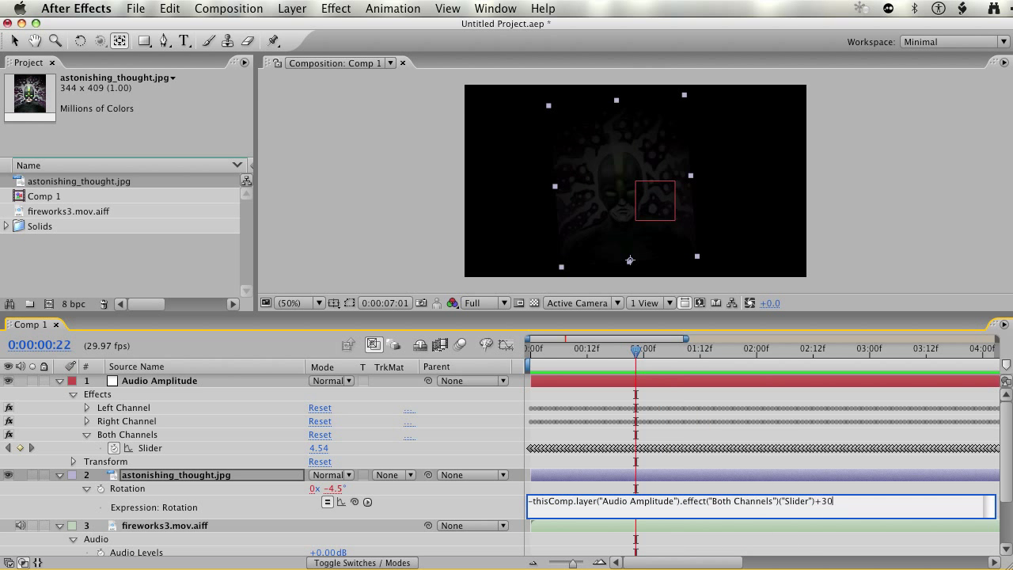
key(KP_Enter)
key(KP_0)
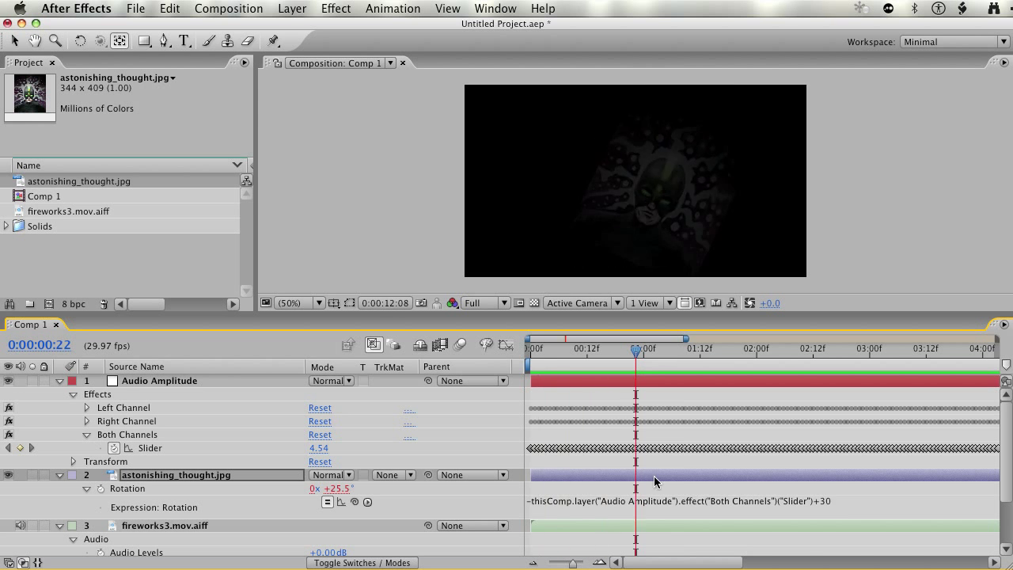
Unlink the image layer's Scale dimensions, reduce the horizontal scale to 8.0% with the vertical at 100.0%, and preview the narrow shape
key(s)
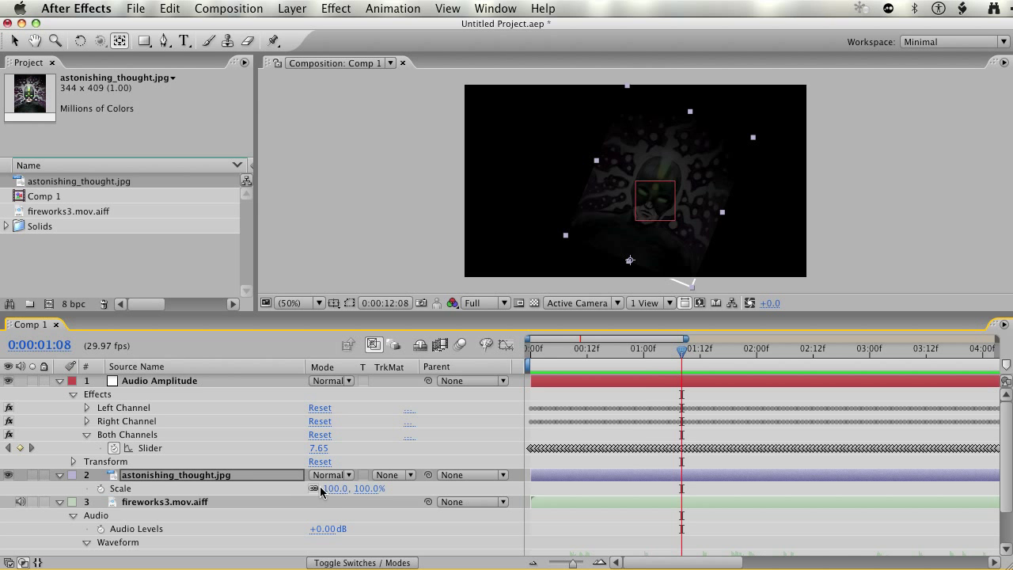
click(313, 488)
drag(332, 489, 252, 487)
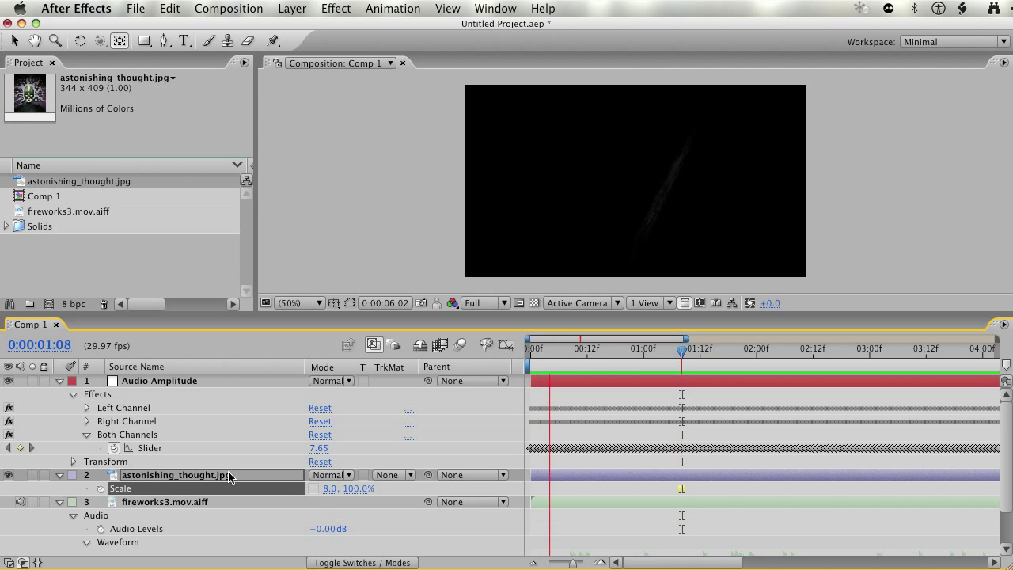
key(space)
Disable the image layer's Opacity expression and preview the rotating image at full opacity
key(t)
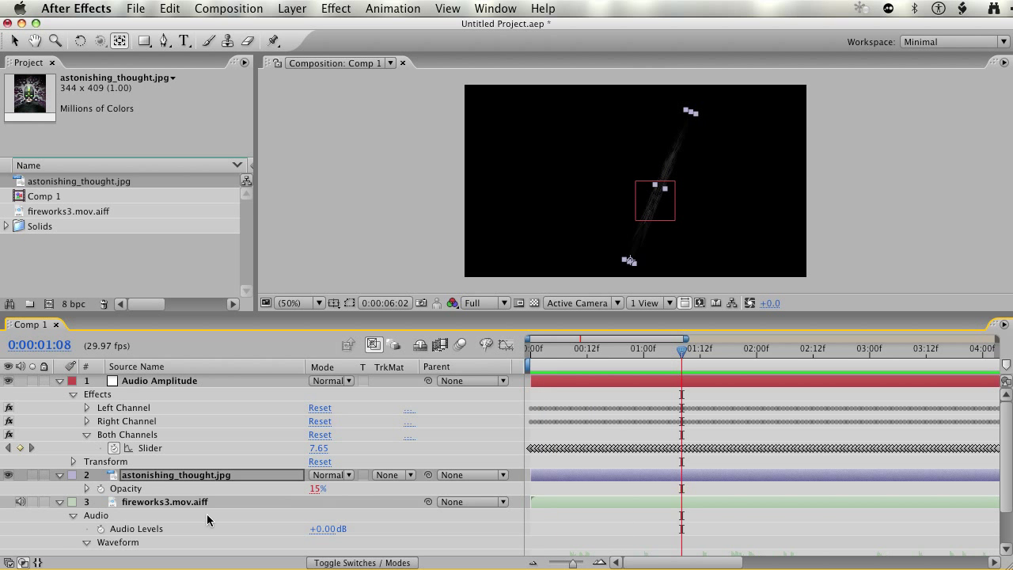
click(88, 488)
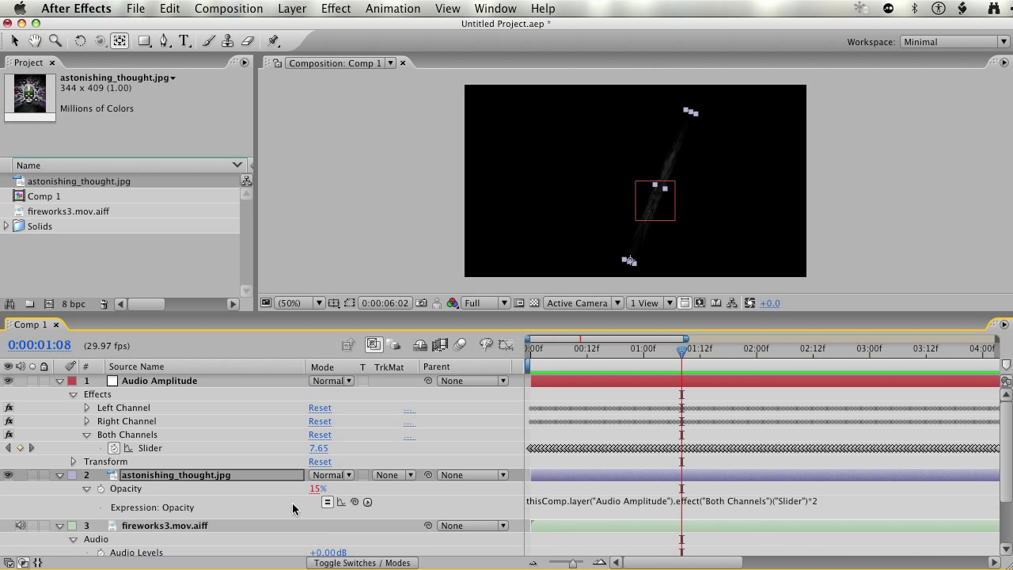
click(327, 502)
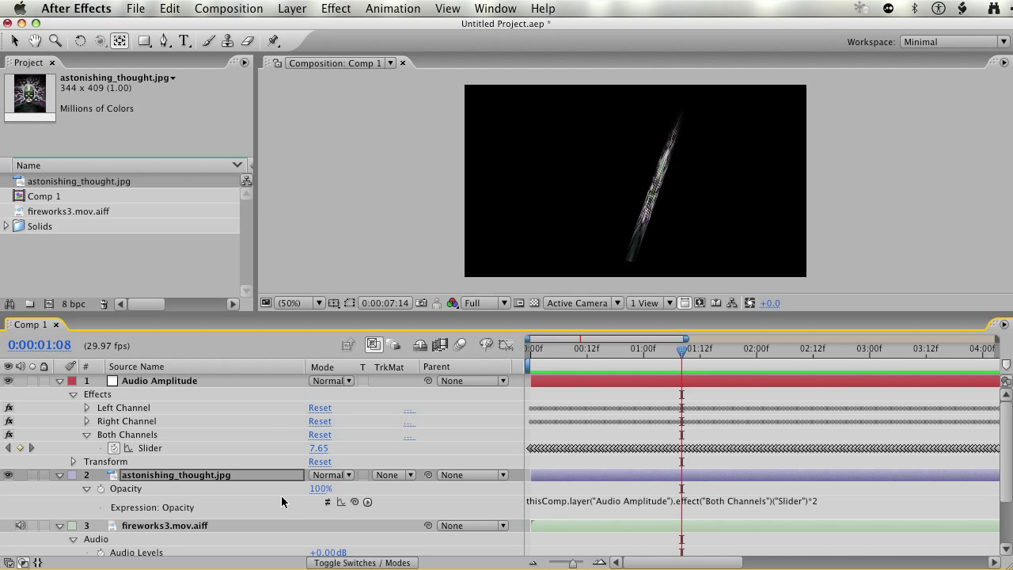
click(219, 476)
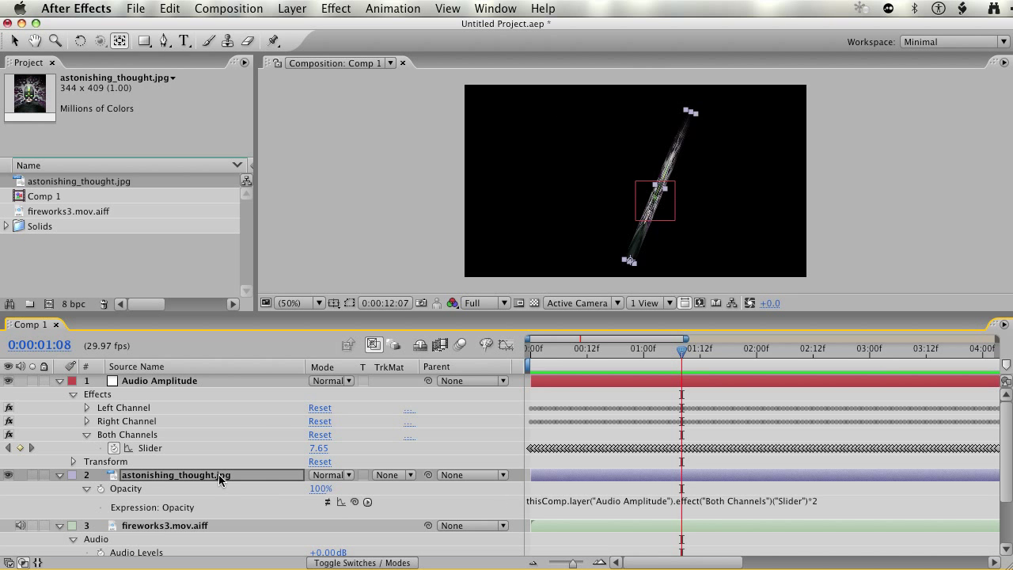